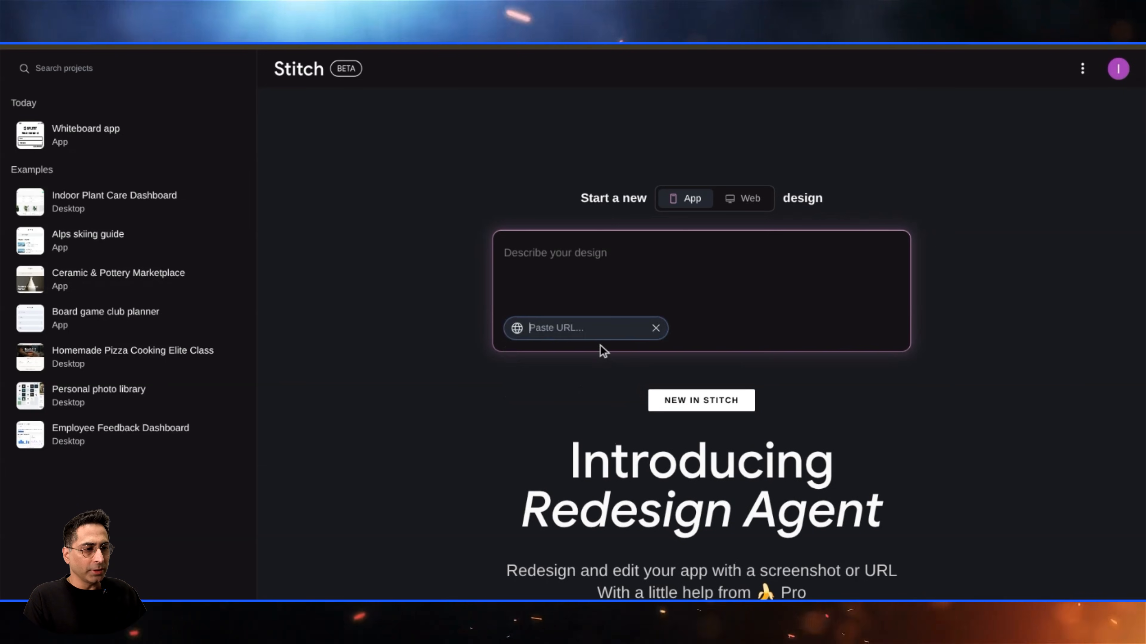
- Start a new app design from the site URL with the prompt 'Update the home page to announce A brand new AGENTIC AI Course' using Redesign mode
click(660, 330)
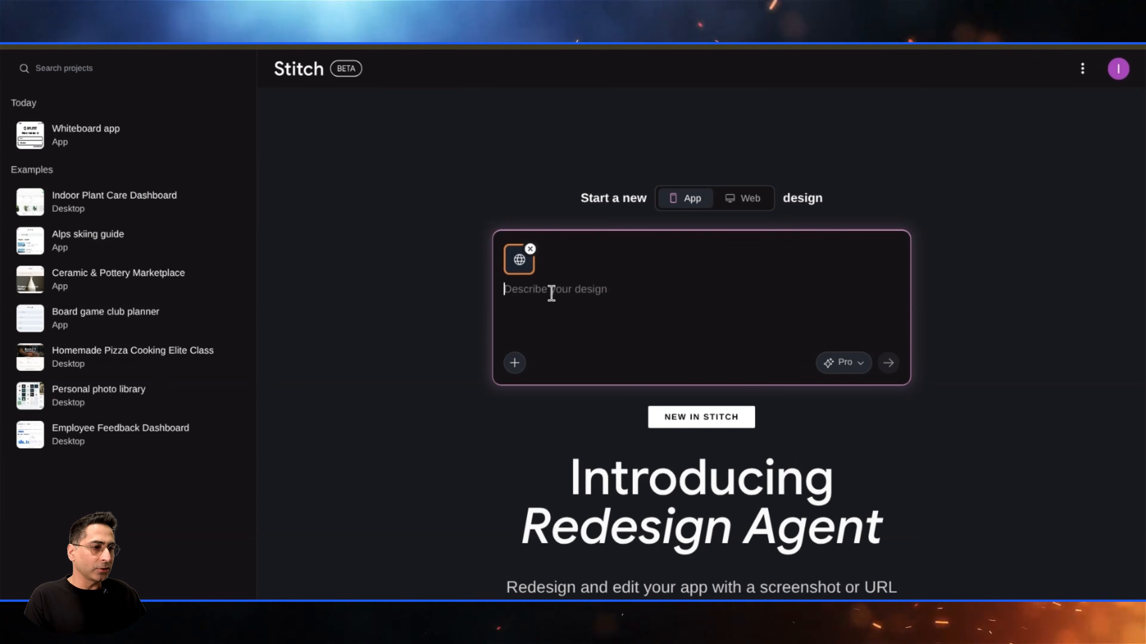
text(Update the home page to announce A brand new AGENTIC AI Course)
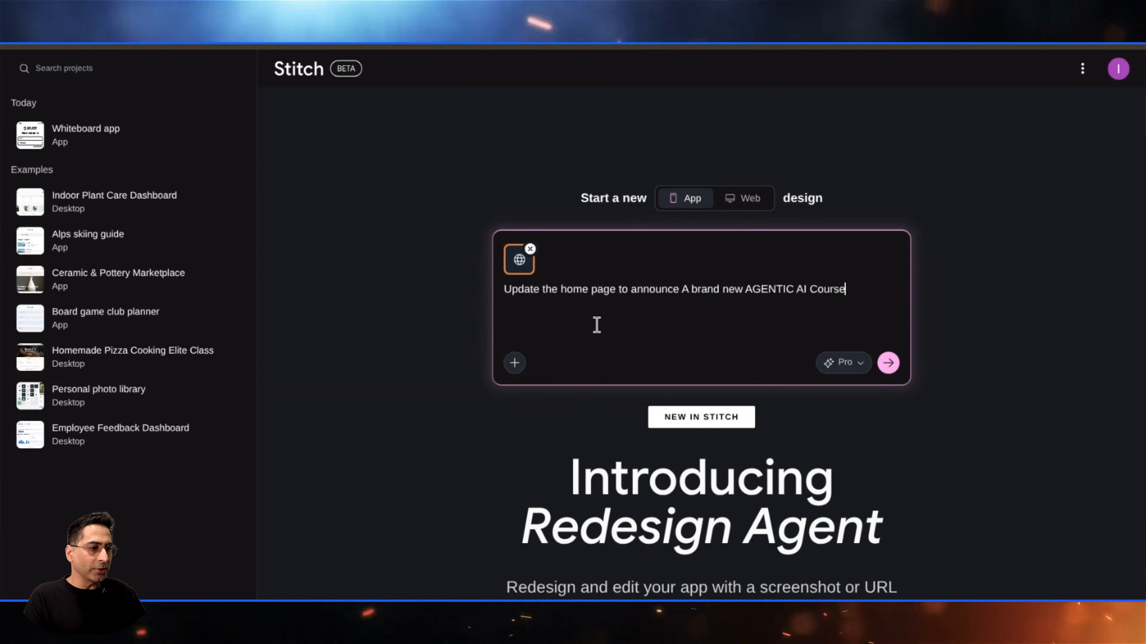
click(850, 364)
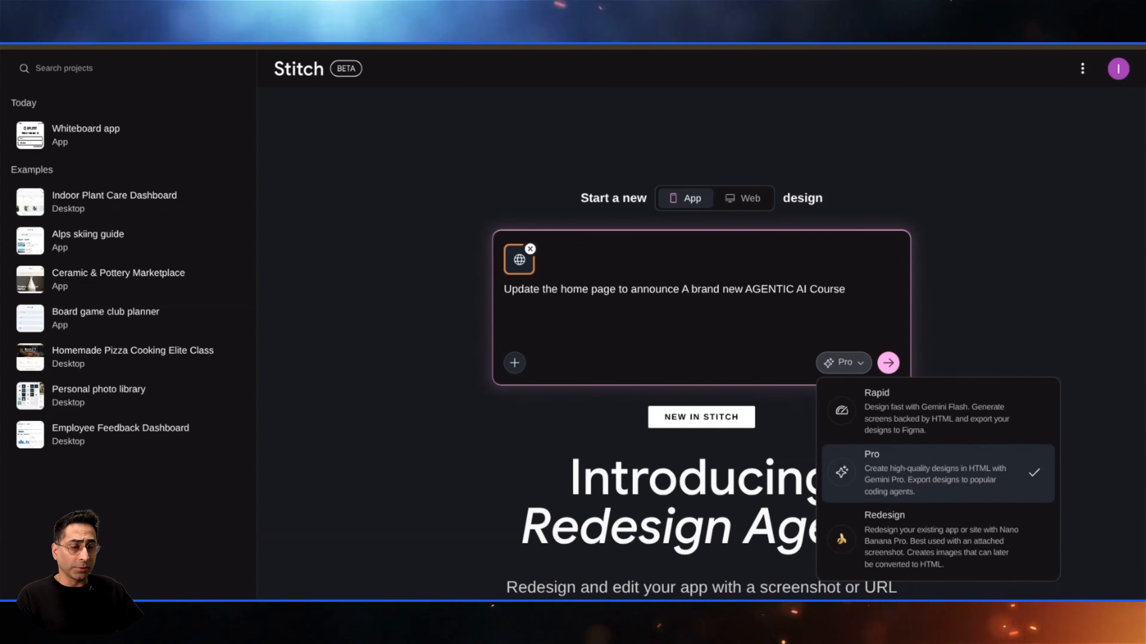
click(911, 562)
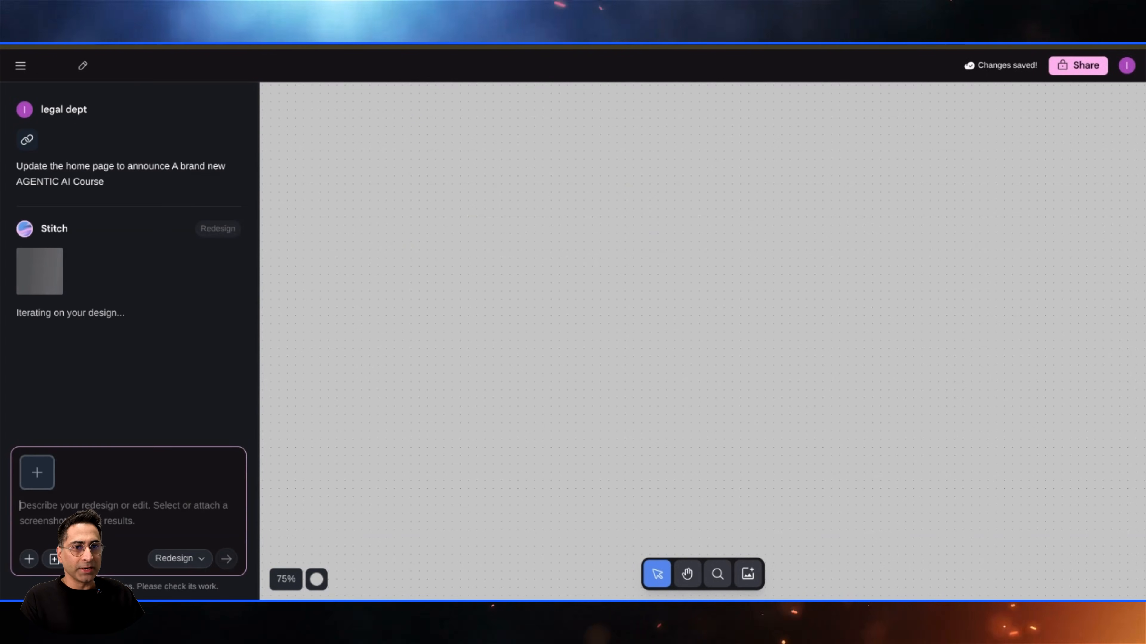
- Review the original website in the browser for comparison
click(289, 46)
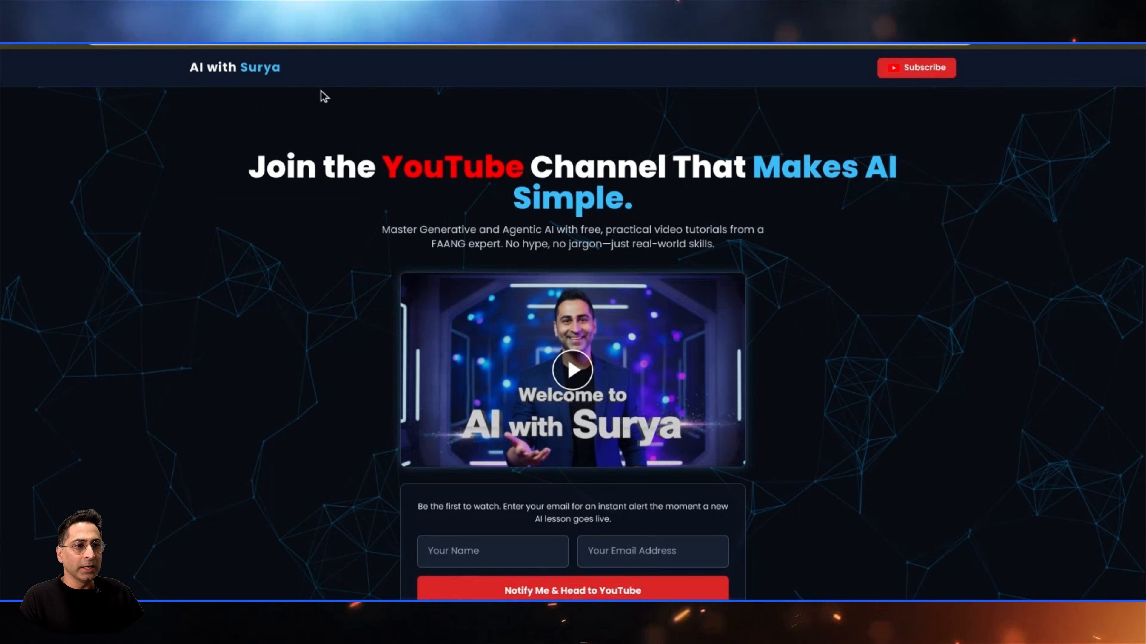
key(ctrl+minus)
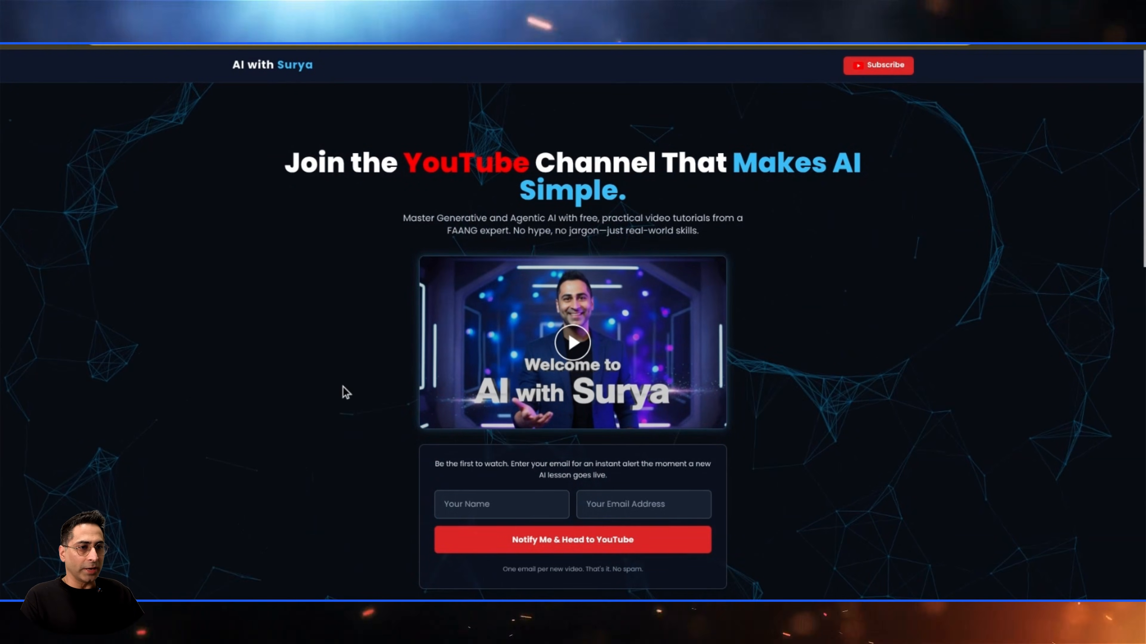
scroll(340, 384, down, 4)
scroll(338, 379, up, 4)
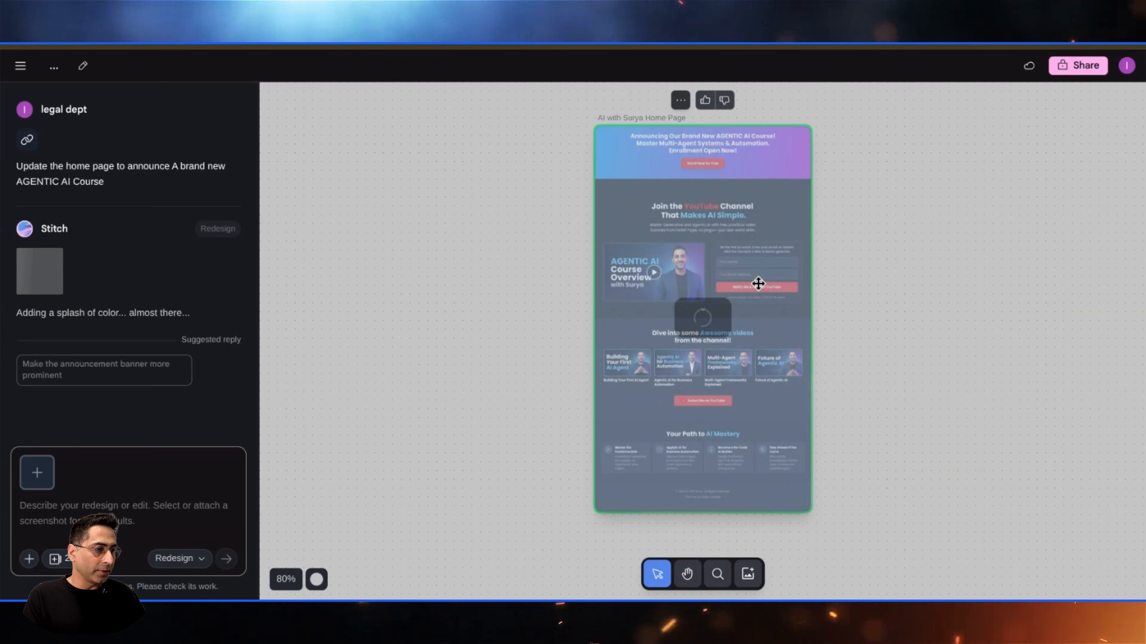
- Inspect the generated home page redesign on the canvas
scroll(766, 277, up, 3)
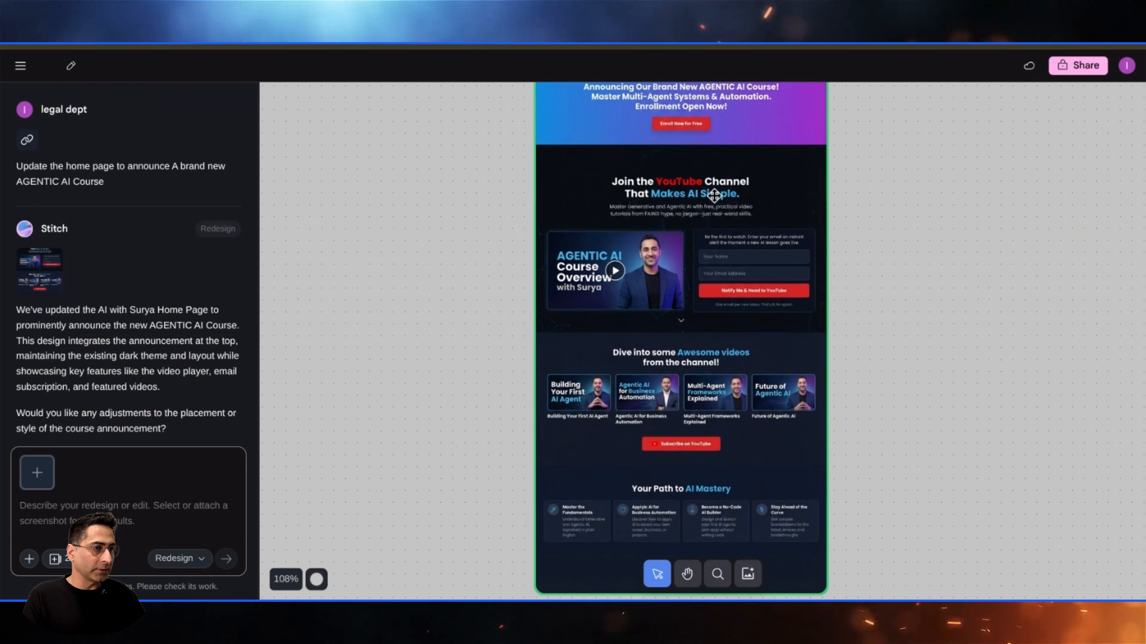
scroll(722, 225, up, 1)
scroll(740, 294, up, 3)
scroll(698, 234, up, 1)
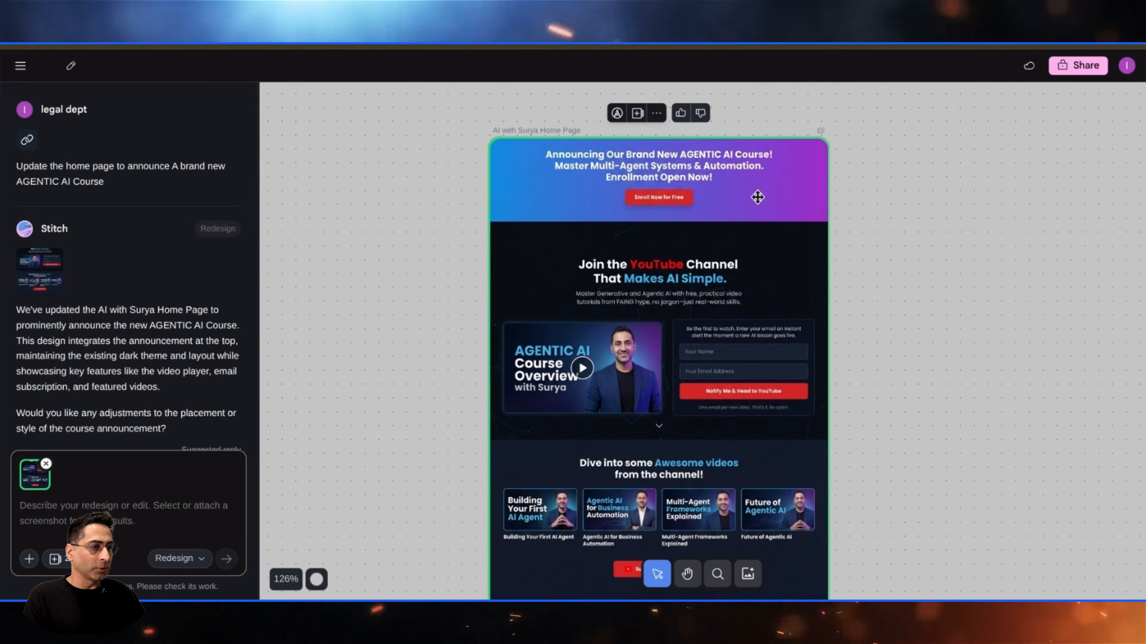
drag(742, 247, 603, 236)
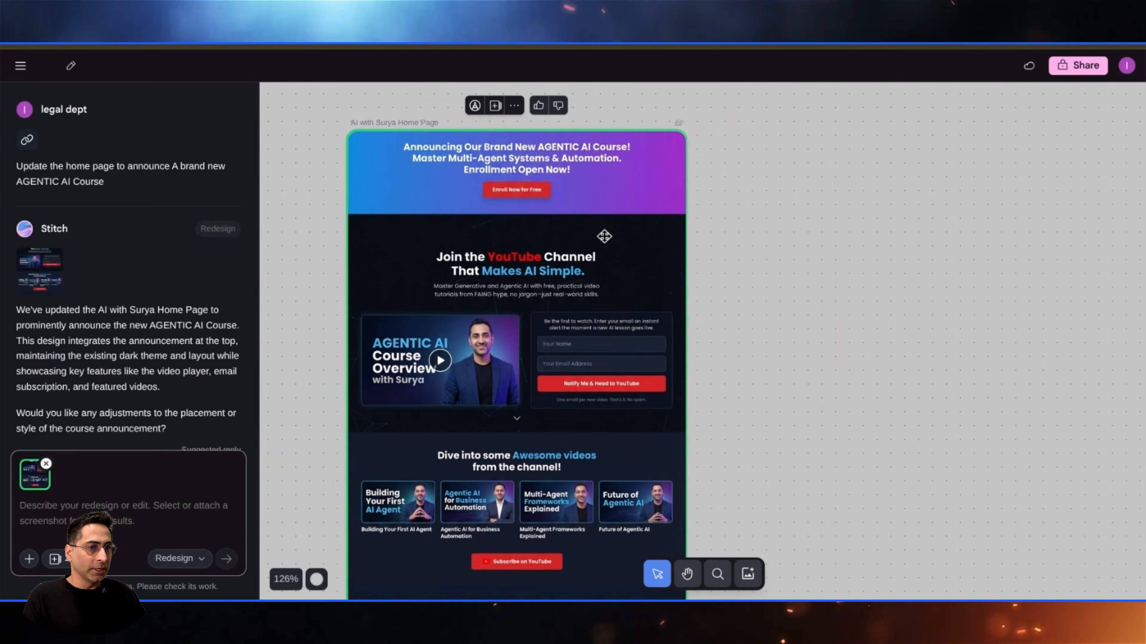
scroll(603, 236, down, 3)
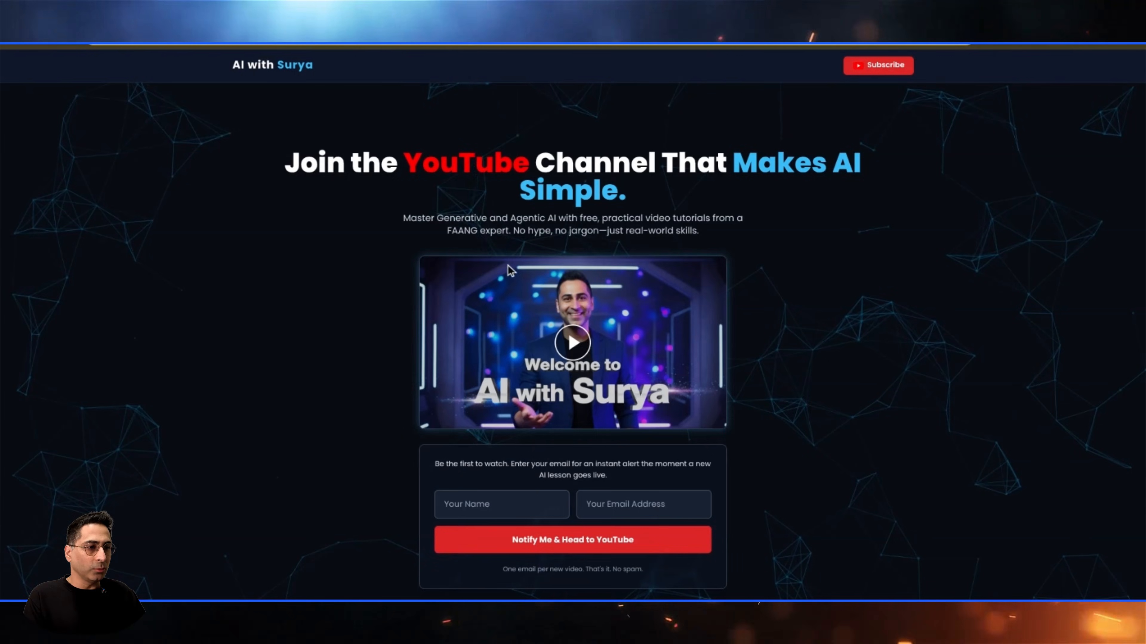
scroll(345, 291, down, 3)
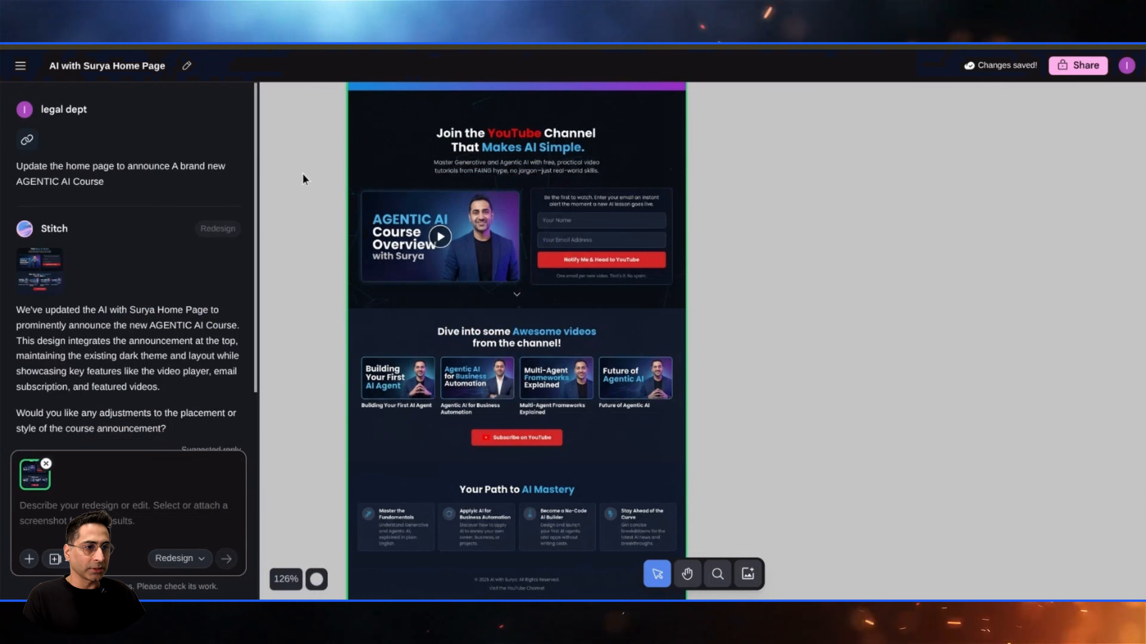
scroll(460, 264, up, 5)
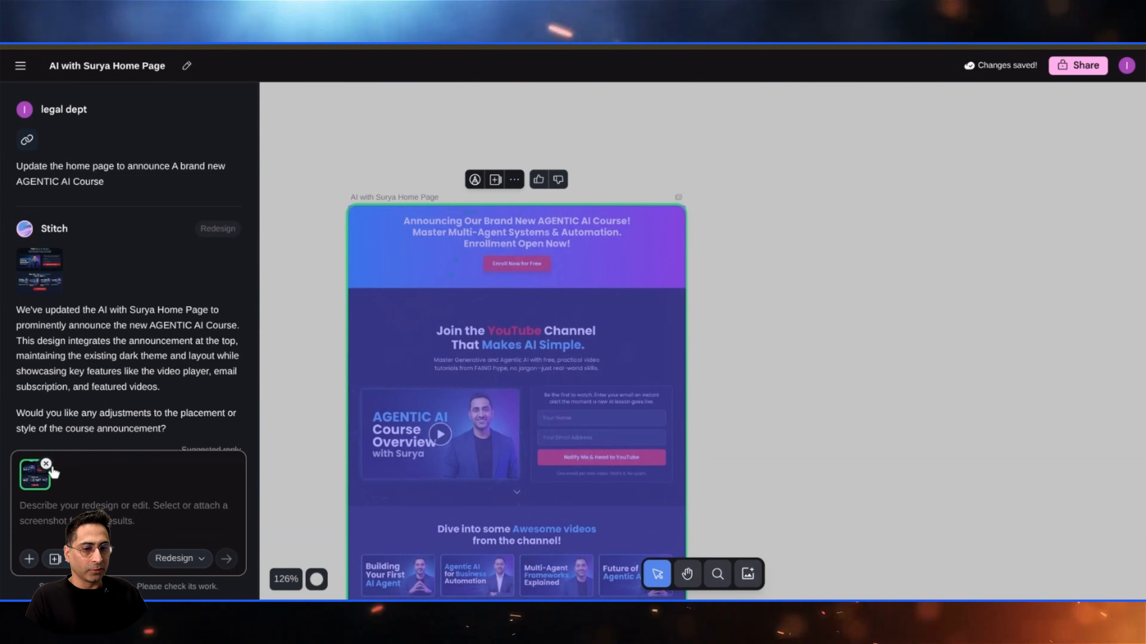
- Remove the screenshot attachment from the prompt box and attach the website URL instead
click(46, 463)
click(37, 472)
click(65, 532)
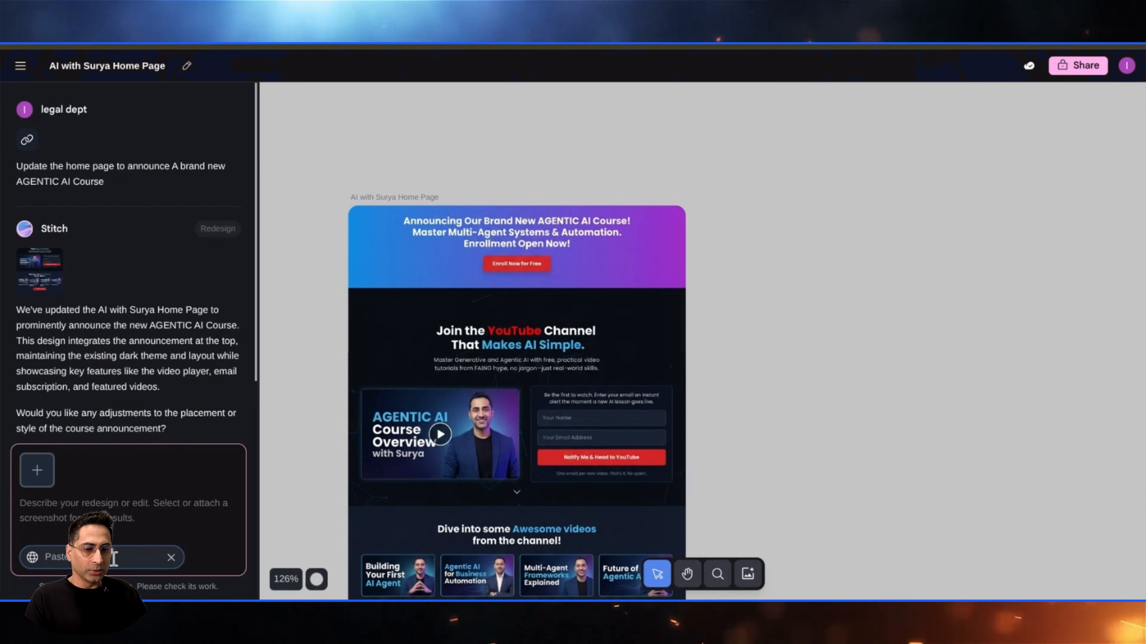
key(ctrl+v)
key(Return)
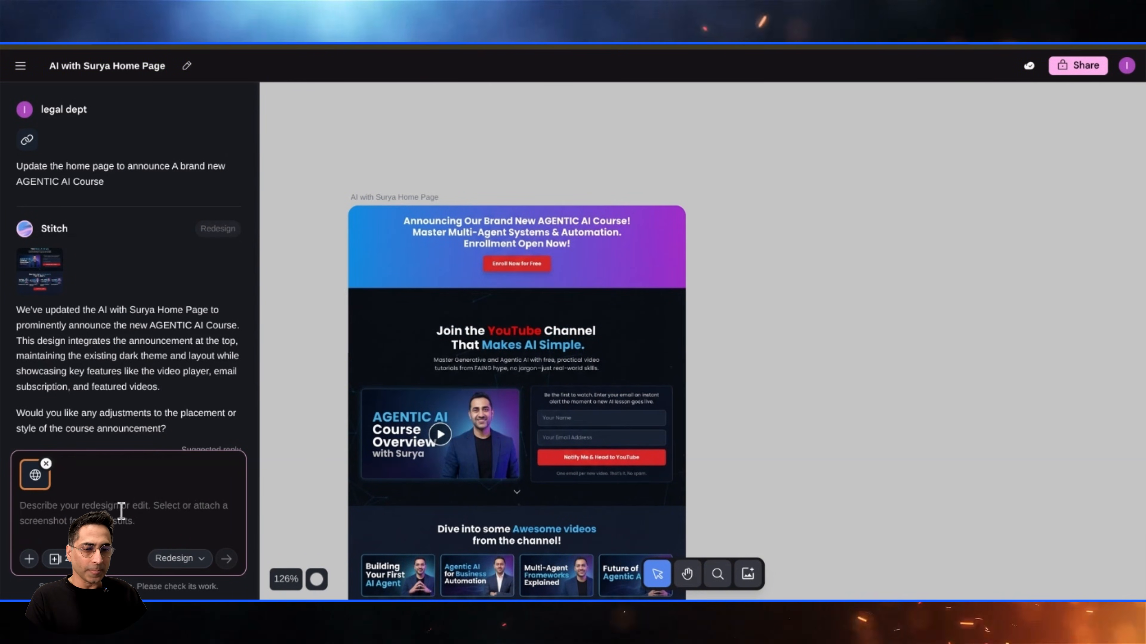
- Send the Redesign prompt 'make it more appealing to Gen Z'
text(https://www.ailearningcircle.com/)
click(180, 558)
click(247, 523)
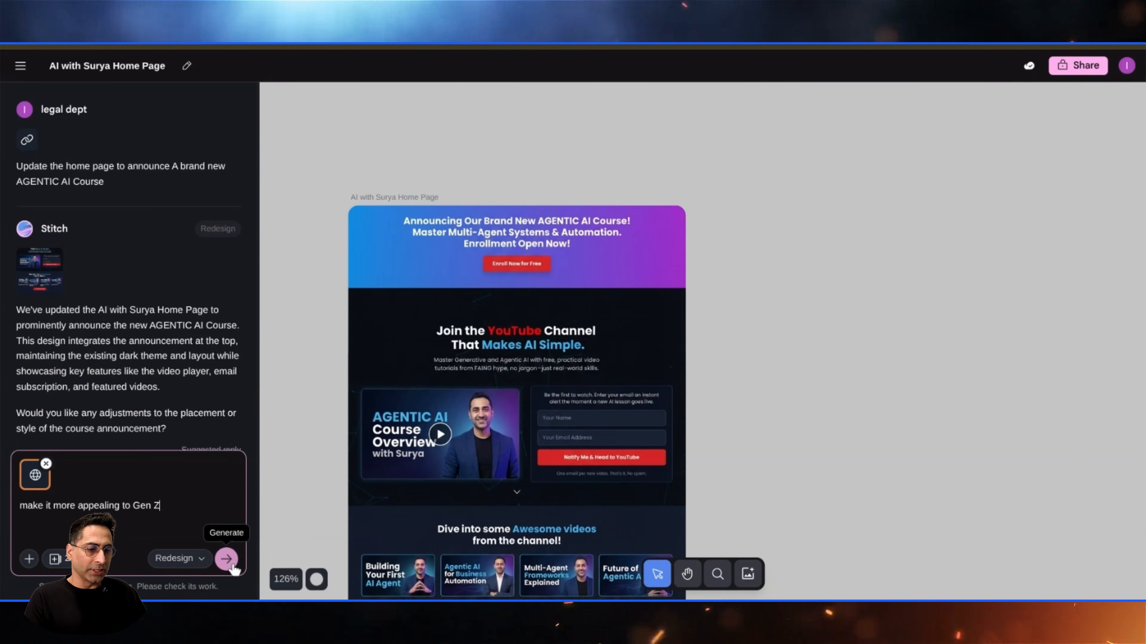
click(228, 561)
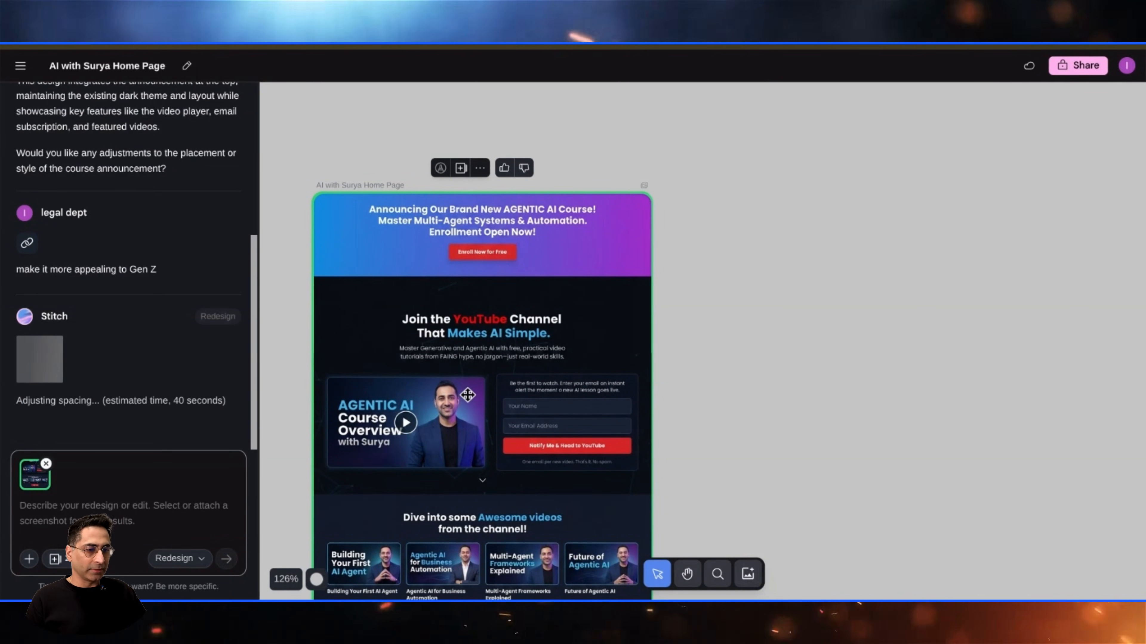
- Compare the in-progress redesign with the original website while generation runs
scroll(467, 395, down, 3)
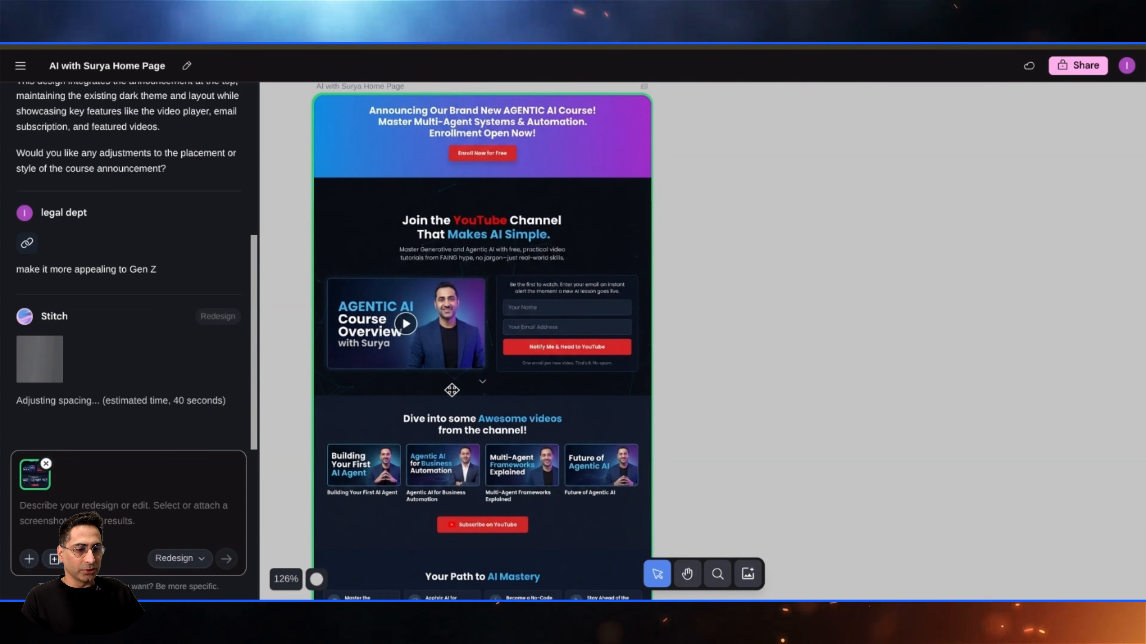
scroll(451, 389, up, 5)
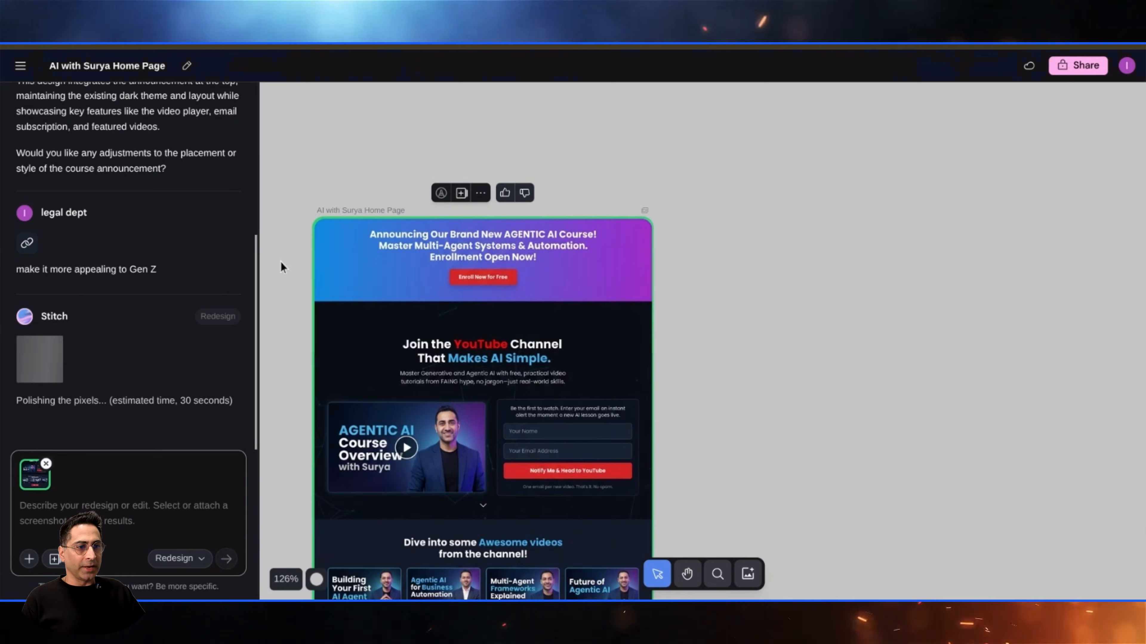
scroll(441, 224, down, 1)
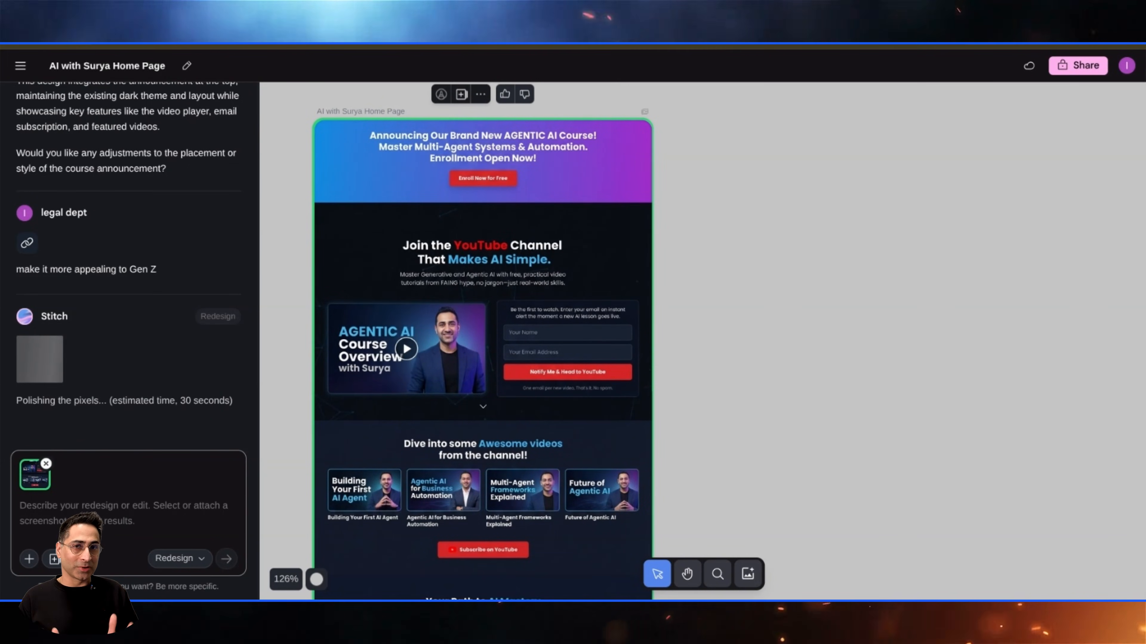
scroll(571, 370, down, 10)
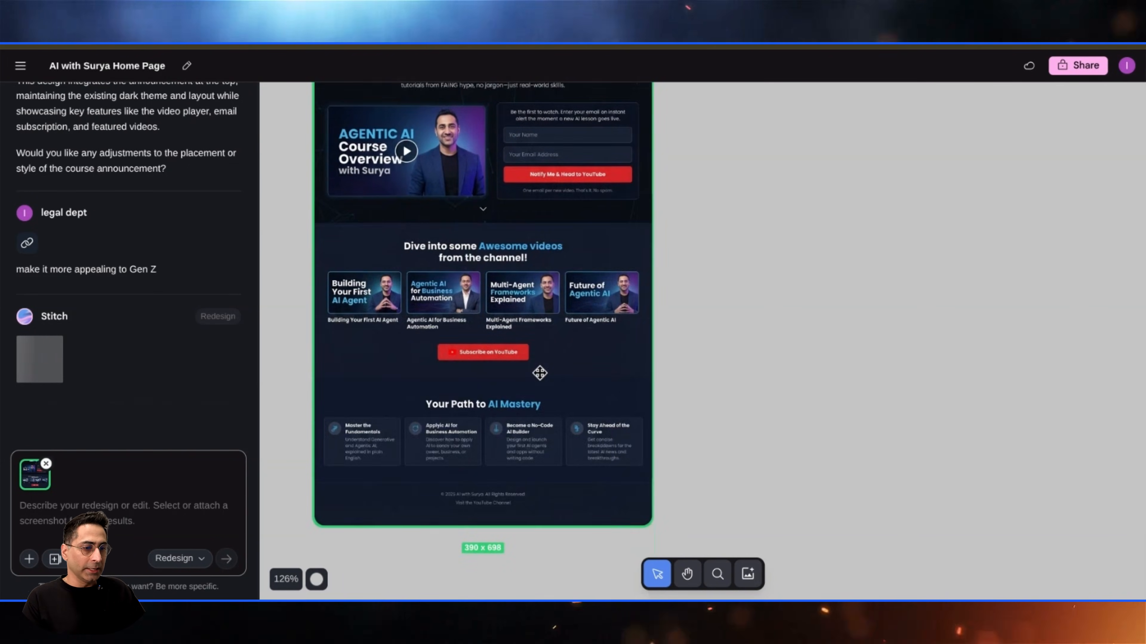
scroll(576, 366, down, 6)
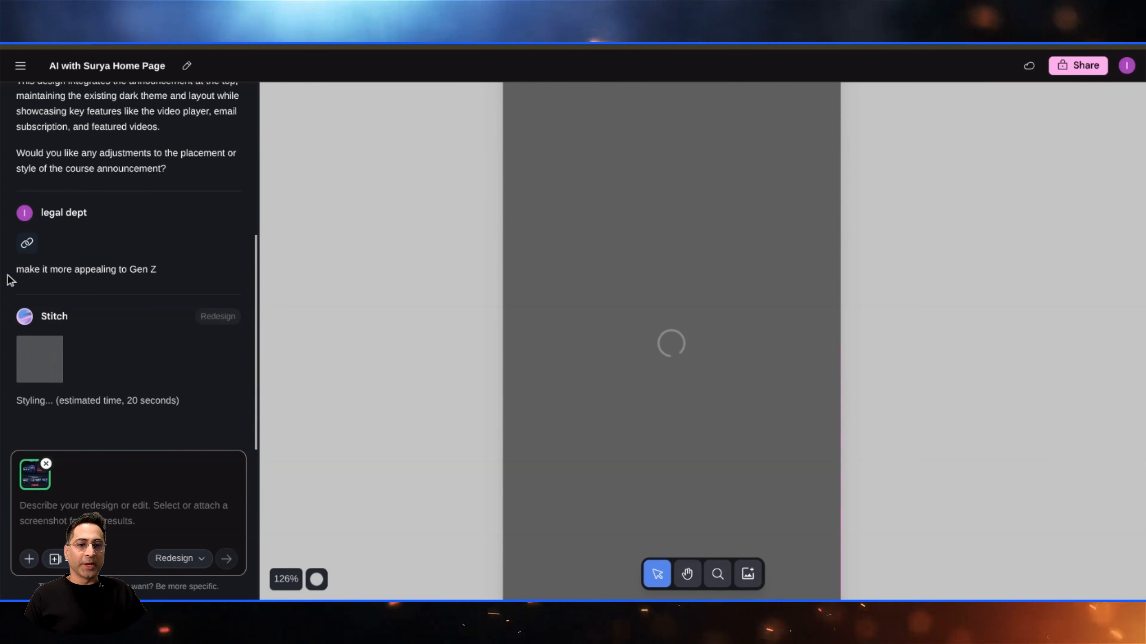
drag(8, 279, 157, 282)
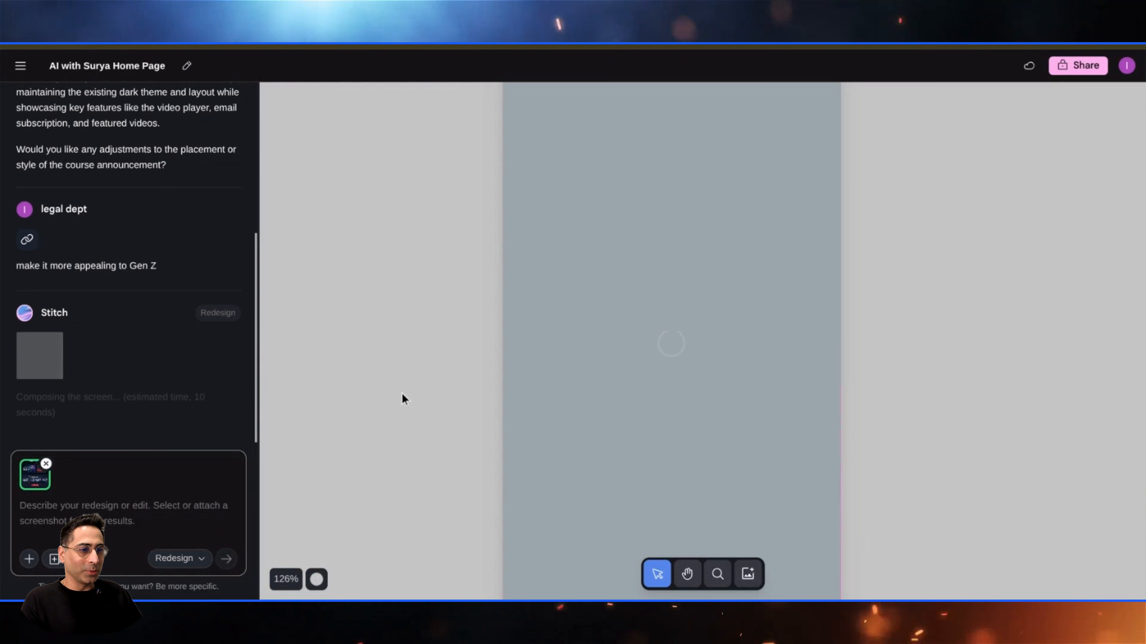
scroll(424, 378, down, 2)
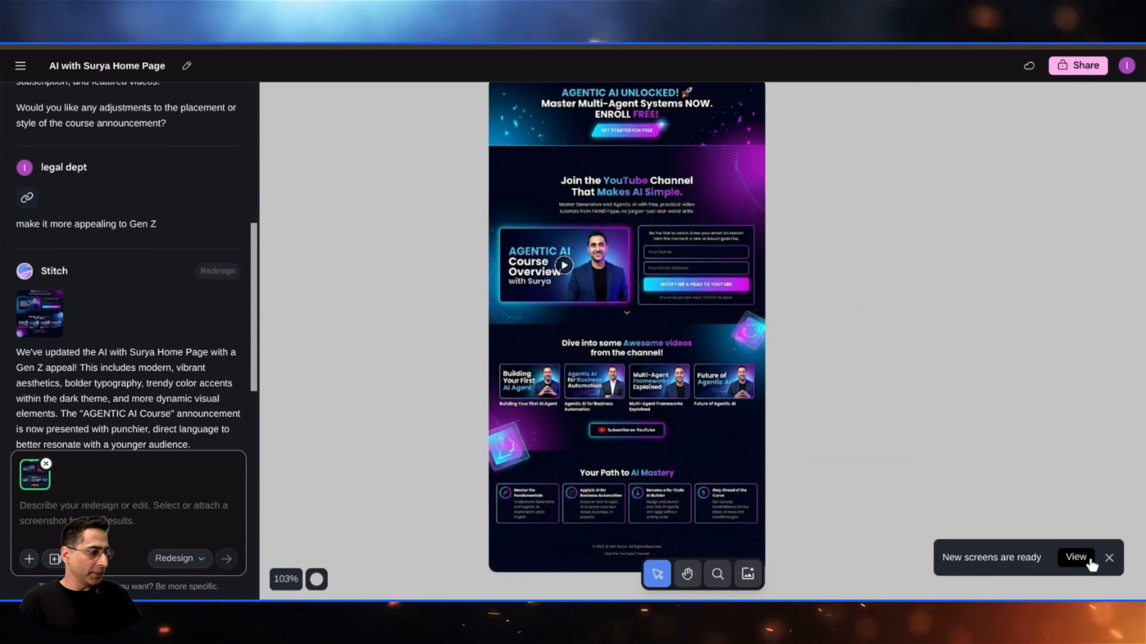
- Open the new Gen Z screen and zoom in to inspect it
click(1075, 557)
click(316, 580)
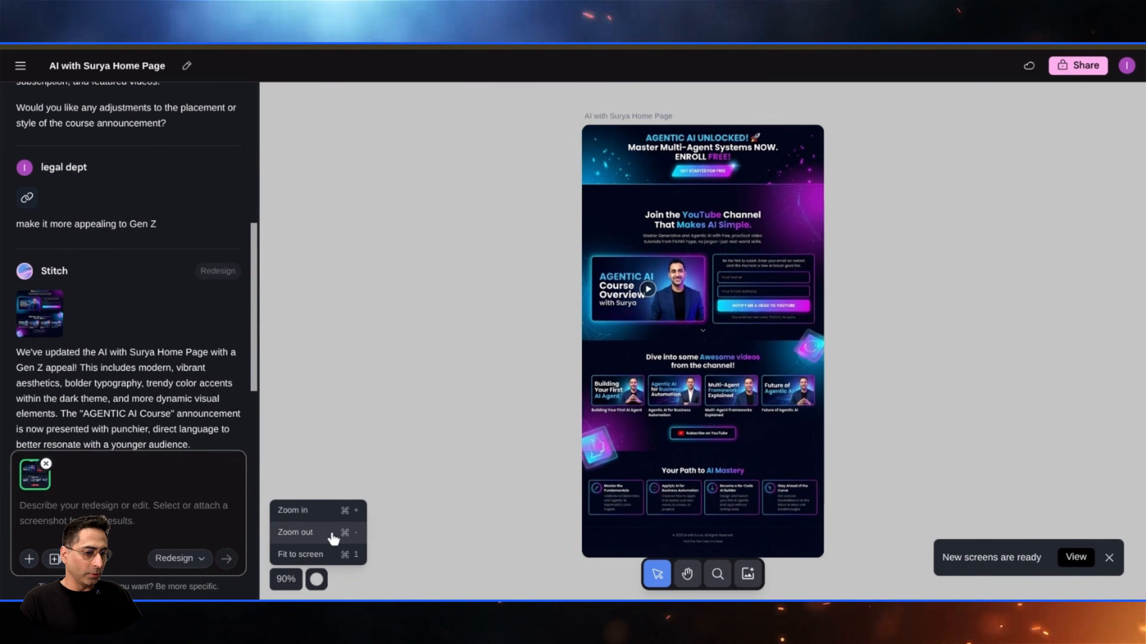
click(331, 510)
click(331, 510)
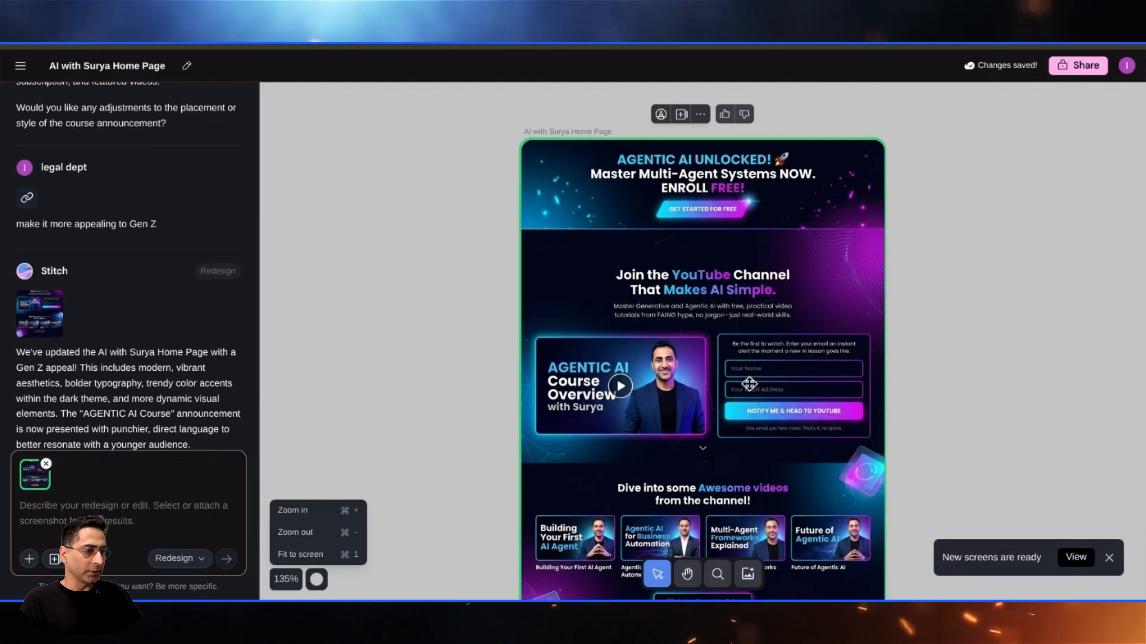
scroll(749, 383, down, 2)
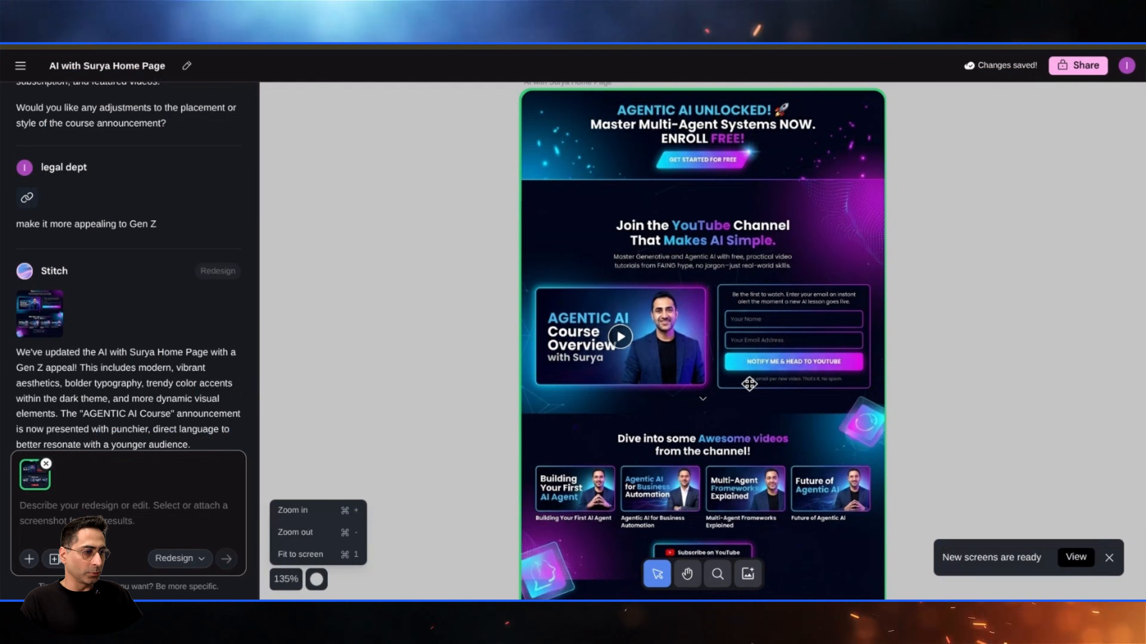
scroll(749, 384, down, 1)
scroll(632, 361, up, 1)
scroll(537, 355, down, 1)
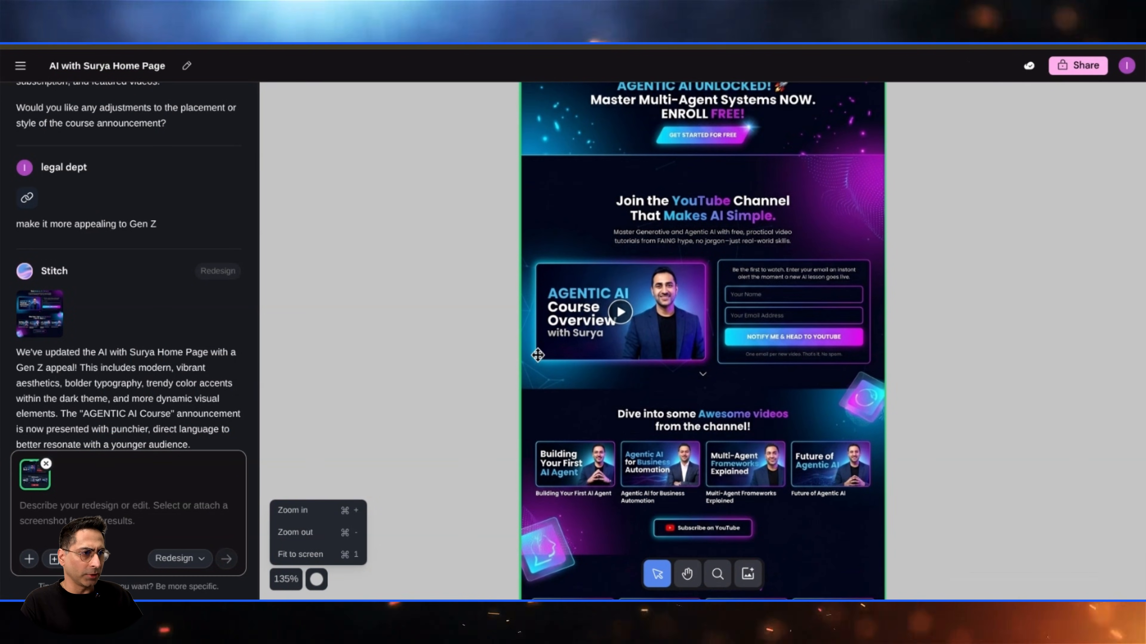
scroll(537, 355, up, 3)
- Annotate the 'Join the YouTube Channel' heading block with 'Make this pop', apply it, and open the edited screen
drag(771, 320, 600, 272)
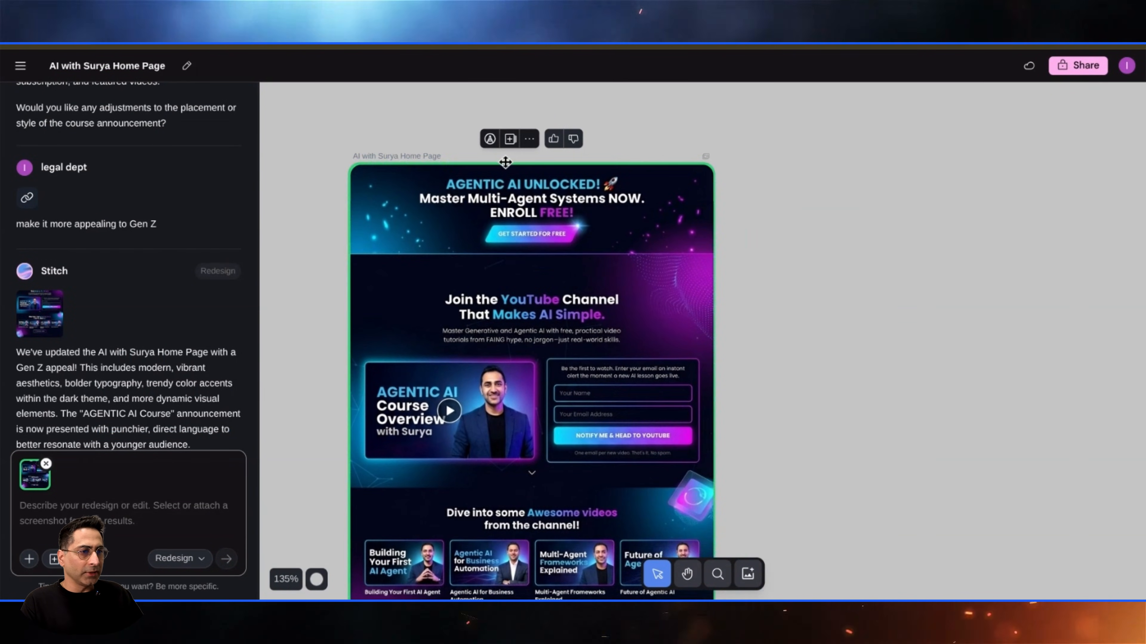
click(493, 142)
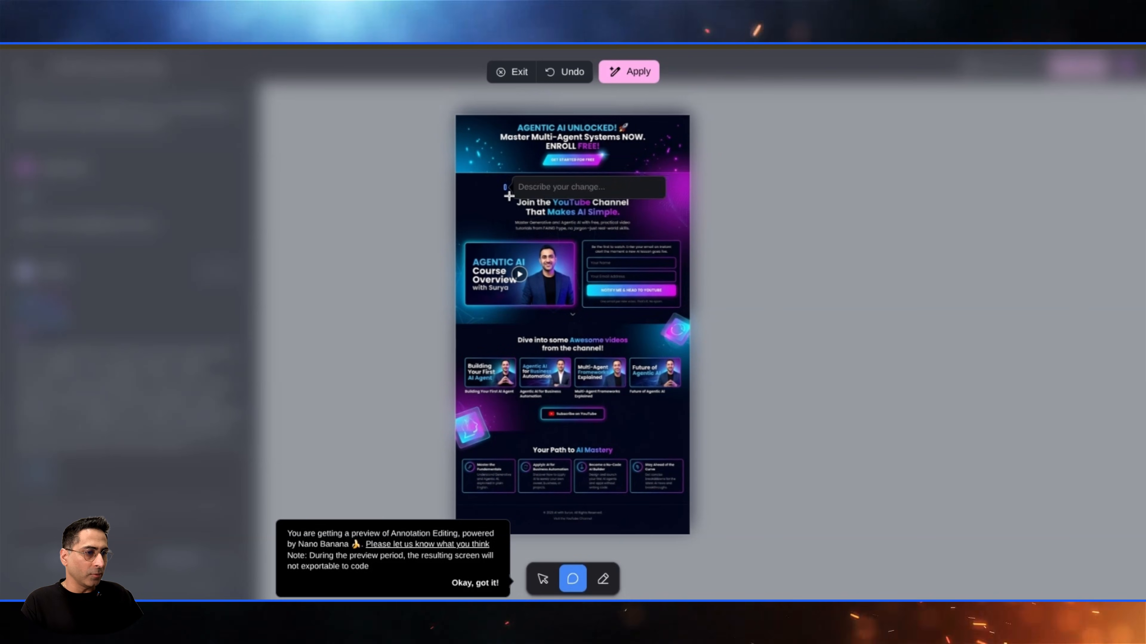
mouse_move(504, 184)
mouse_down()
mouse_move(575, 234)
mouse_move(645, 238)
mouse_up()
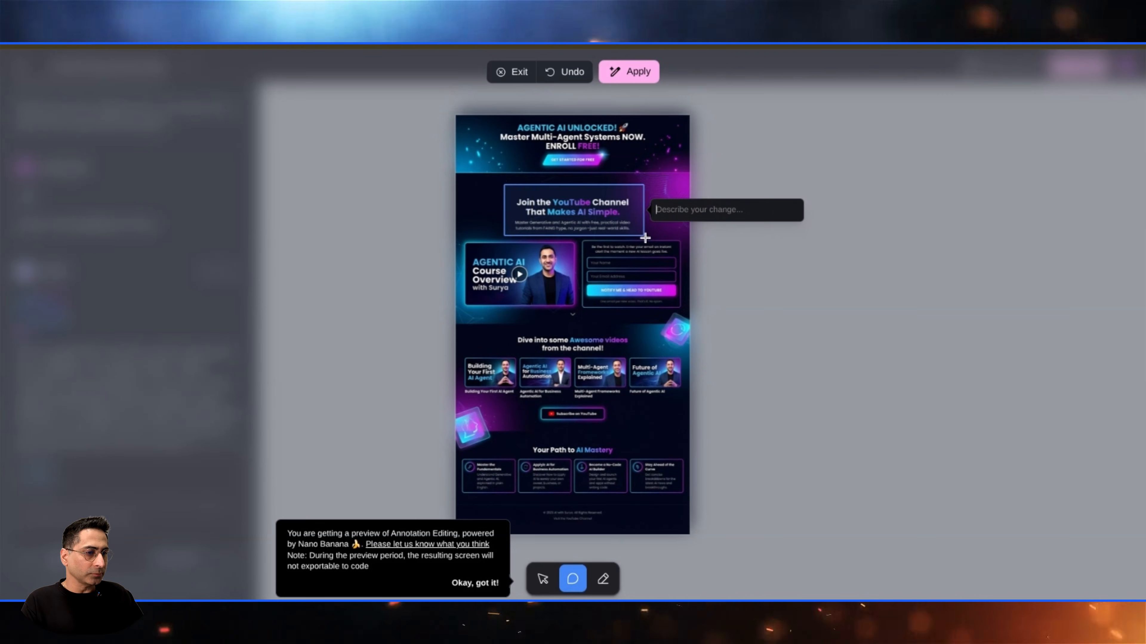
text(Make)
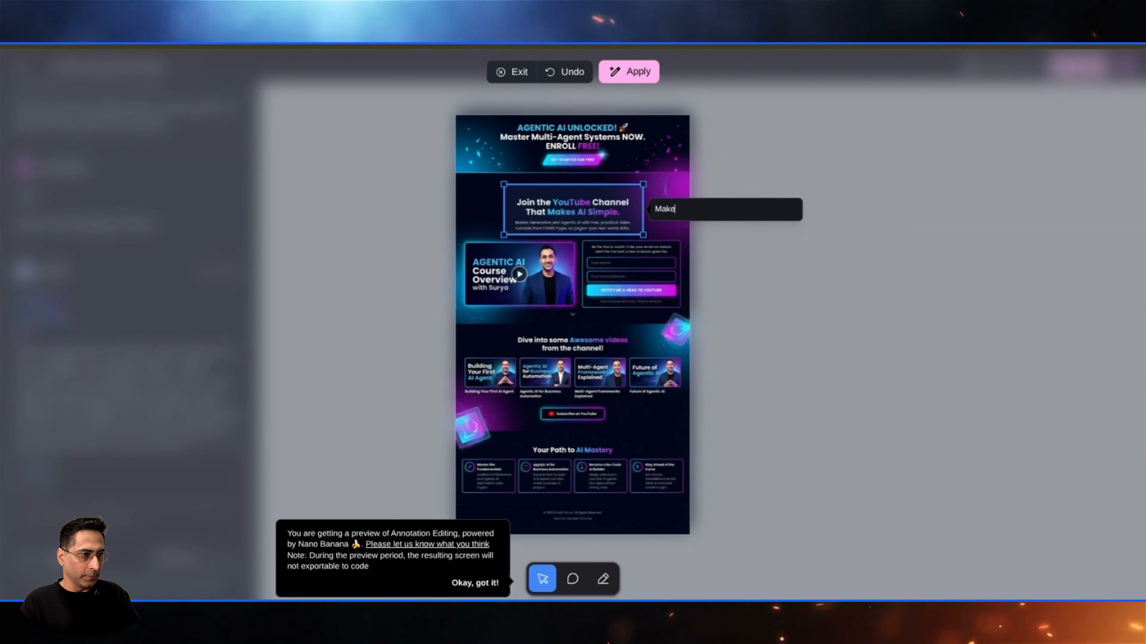
text( this pop)
key(Return)
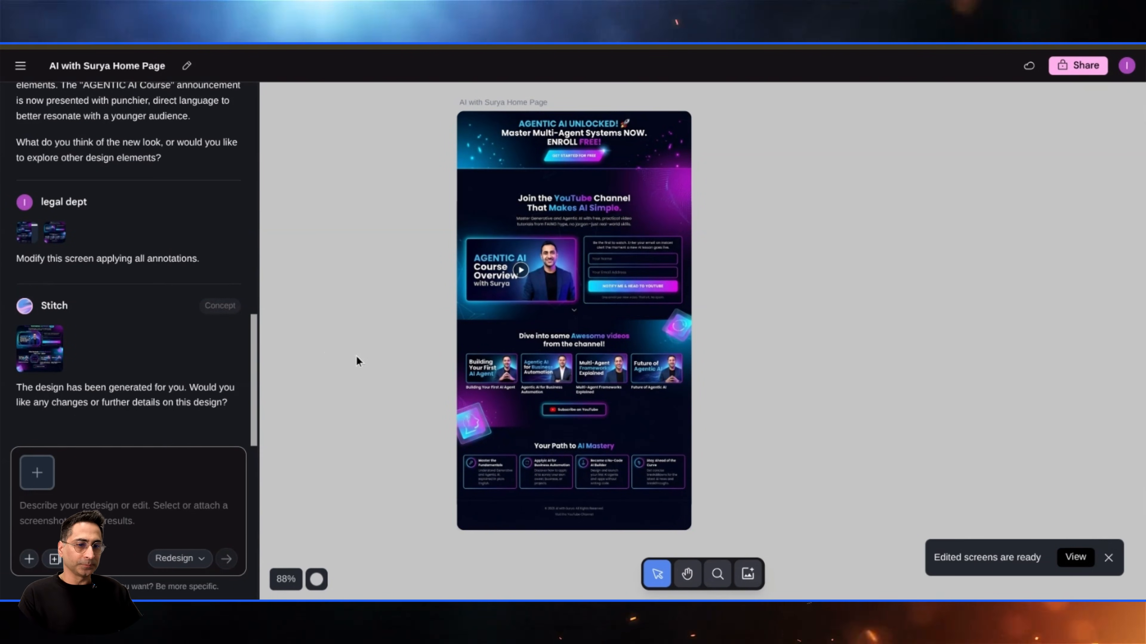
click(1075, 558)
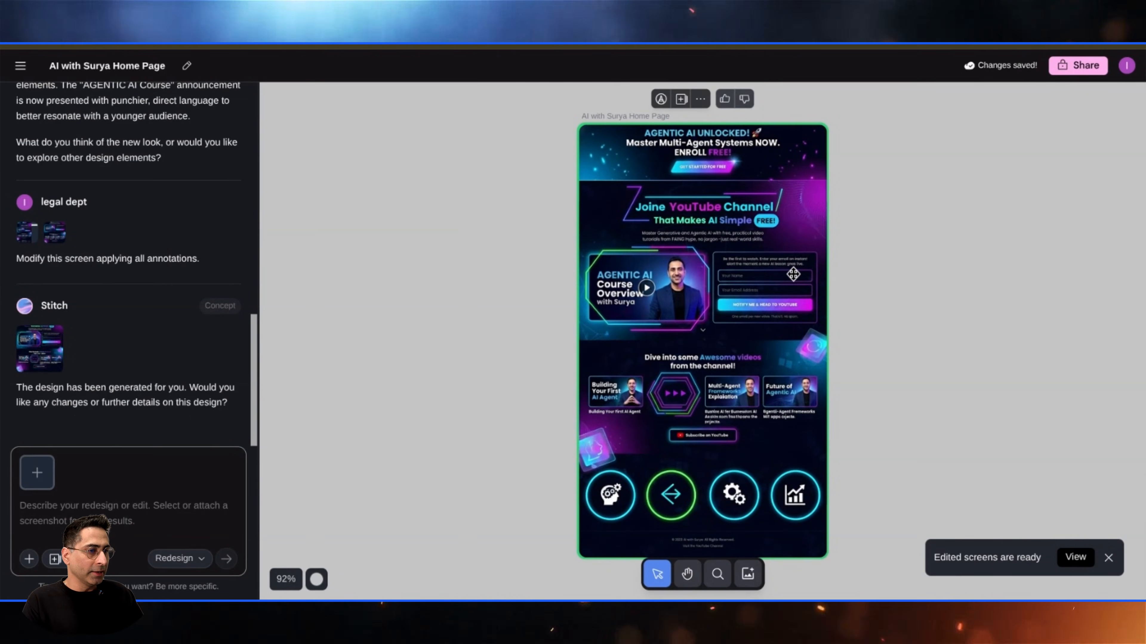
scroll(793, 274, up, 5)
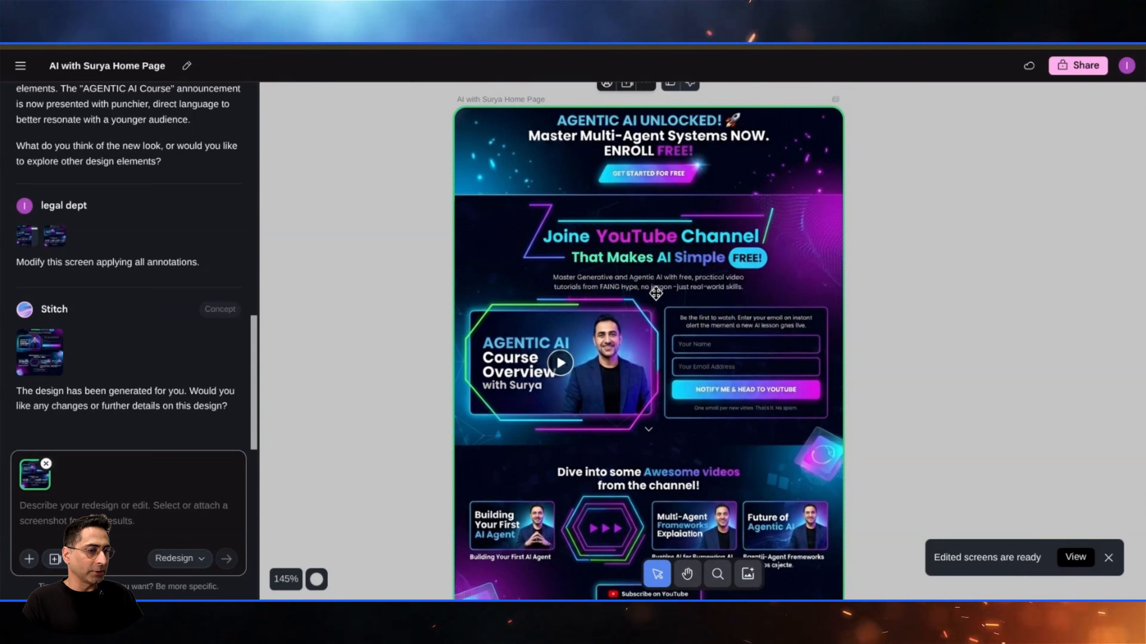
- Inspect the edited 'Make this pop' screen by zooming and scrolling through its sections
scroll(657, 293, down, 2)
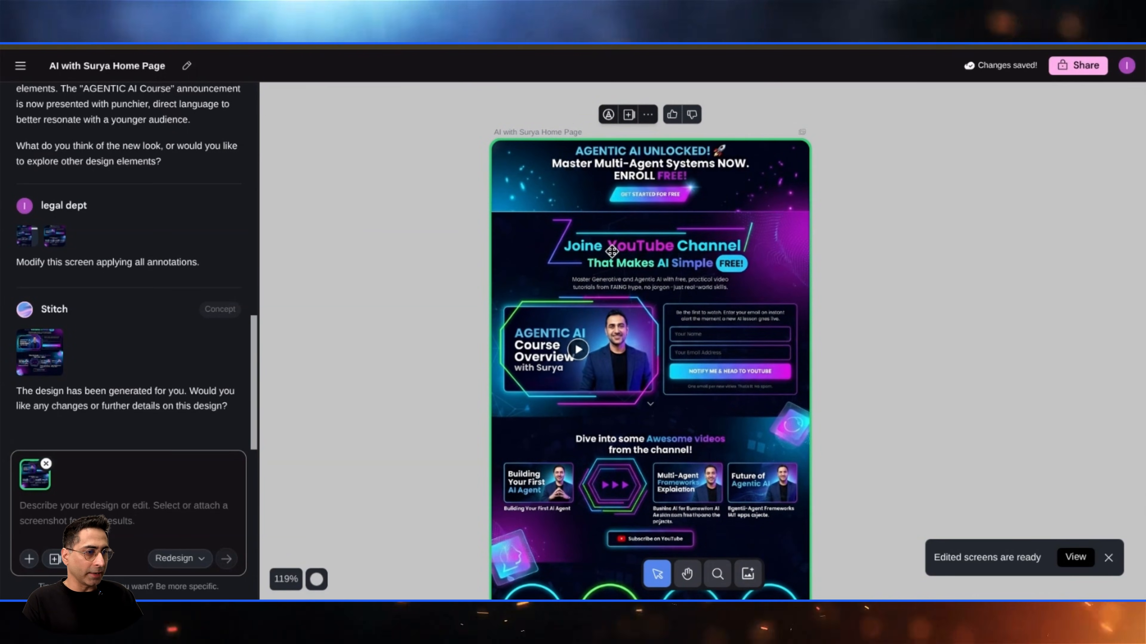
scroll(659, 248, up, 4)
scroll(659, 248, down, 5)
scroll(587, 253, up, 4)
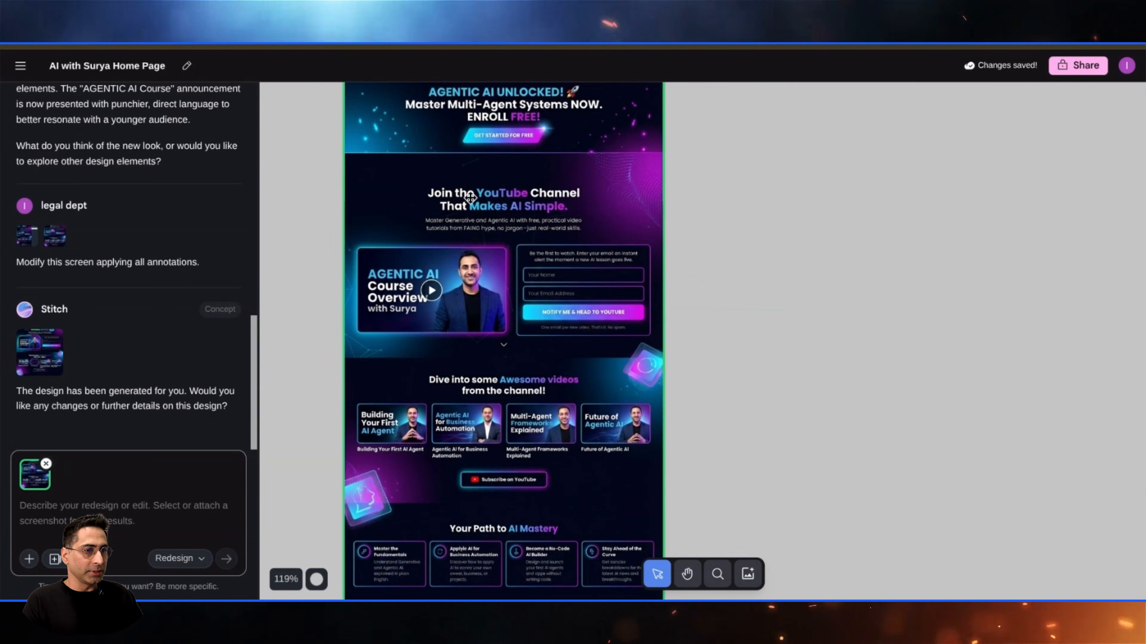
scroll(474, 209, up, 2)
scroll(532, 203, down, 5)
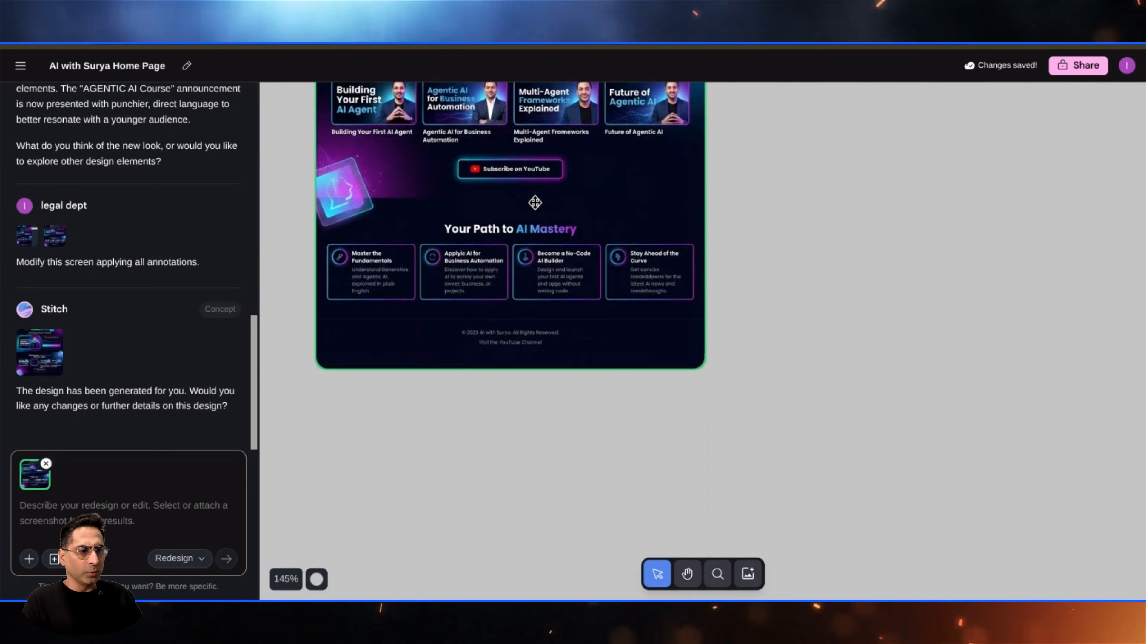
scroll(535, 200, left, 6)
scroll(680, 258, up, 2)
scroll(680, 259, up, 3)
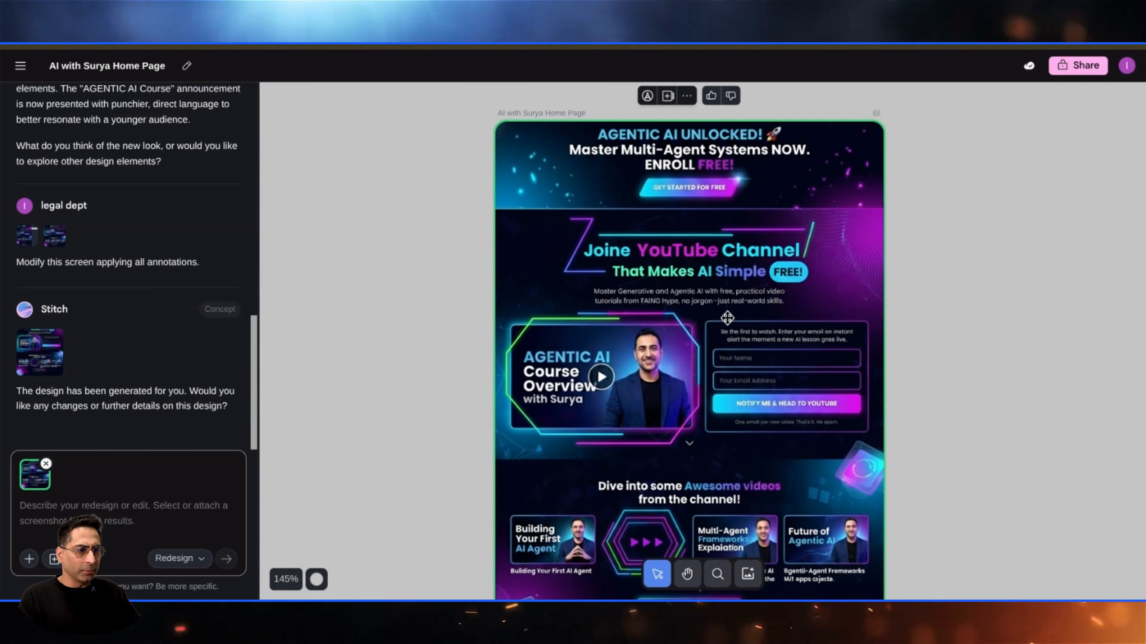
scroll(727, 318, up, 1)
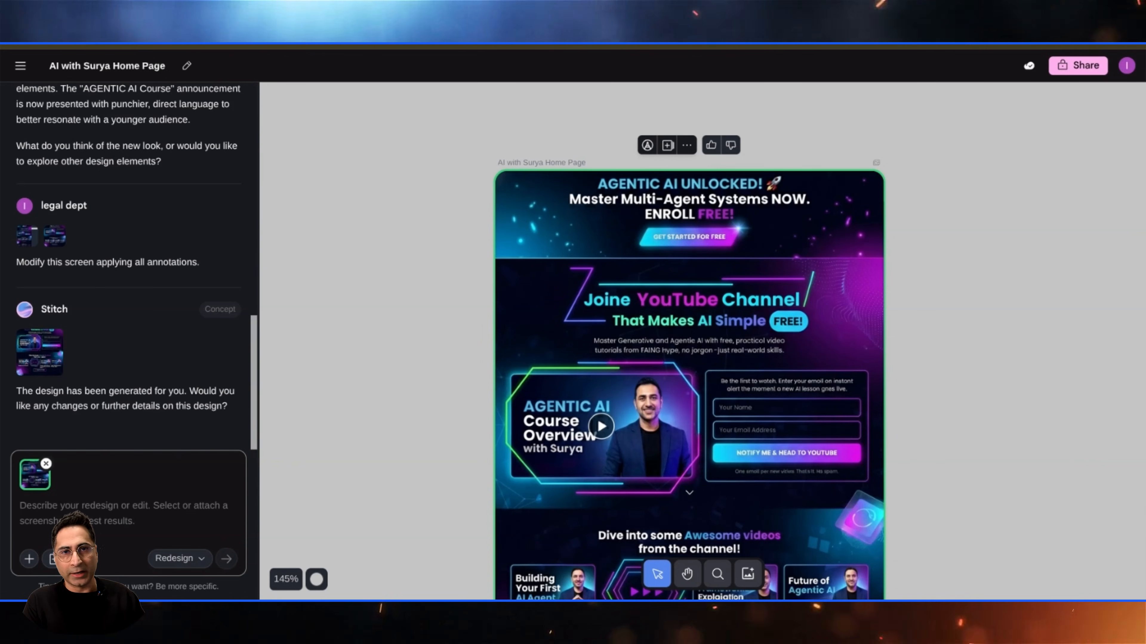
scroll(536, 212, down, 3)
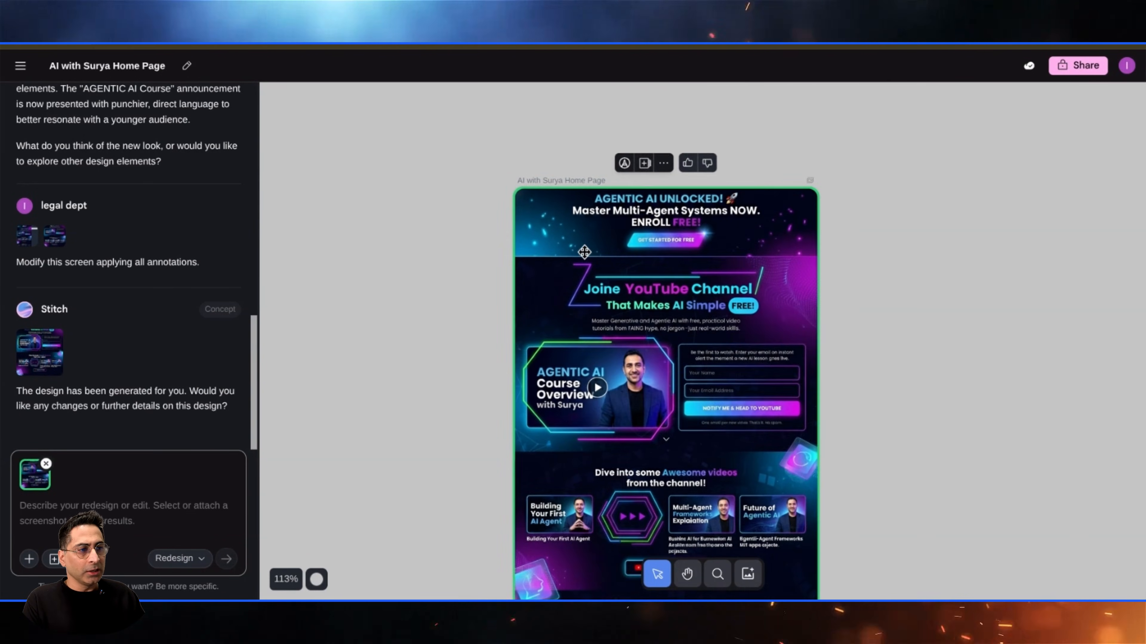
scroll(395, 227, down, 3)
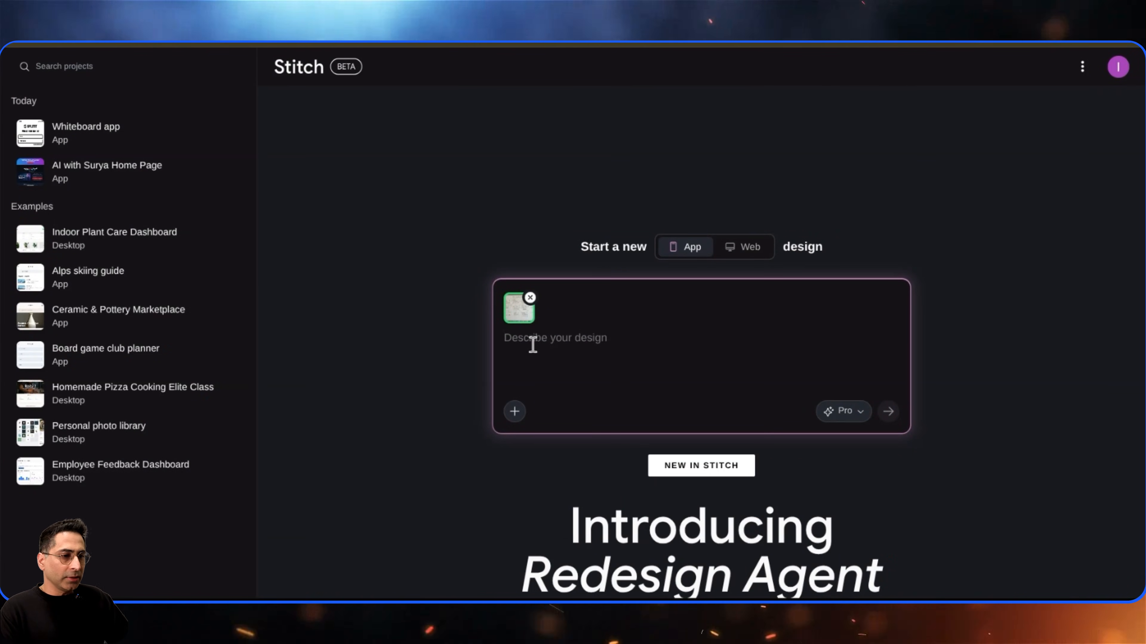
- Start a new app design from the attached whiteboard sketch with the Pro model and the prompt 'Bring this to Life'
click(846, 411)
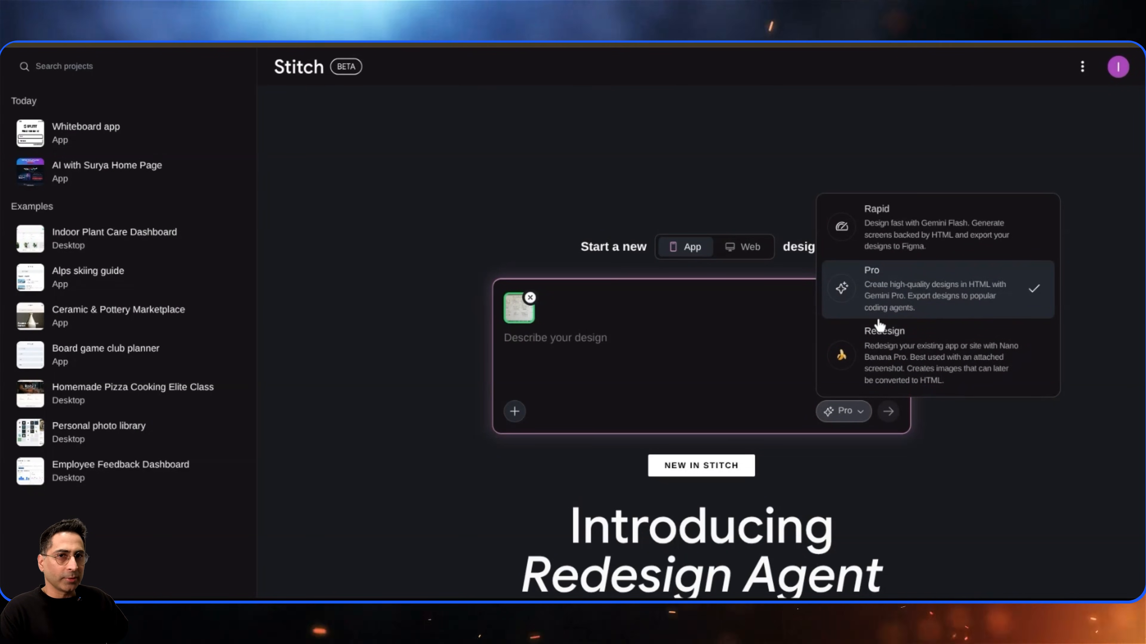
click(577, 342)
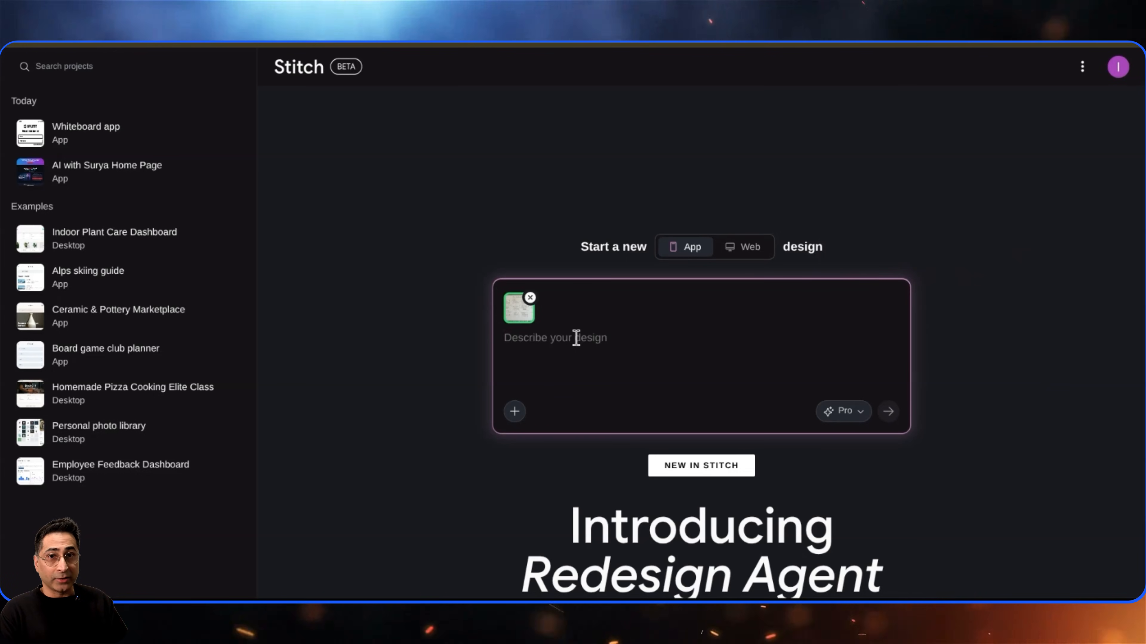
text(B)
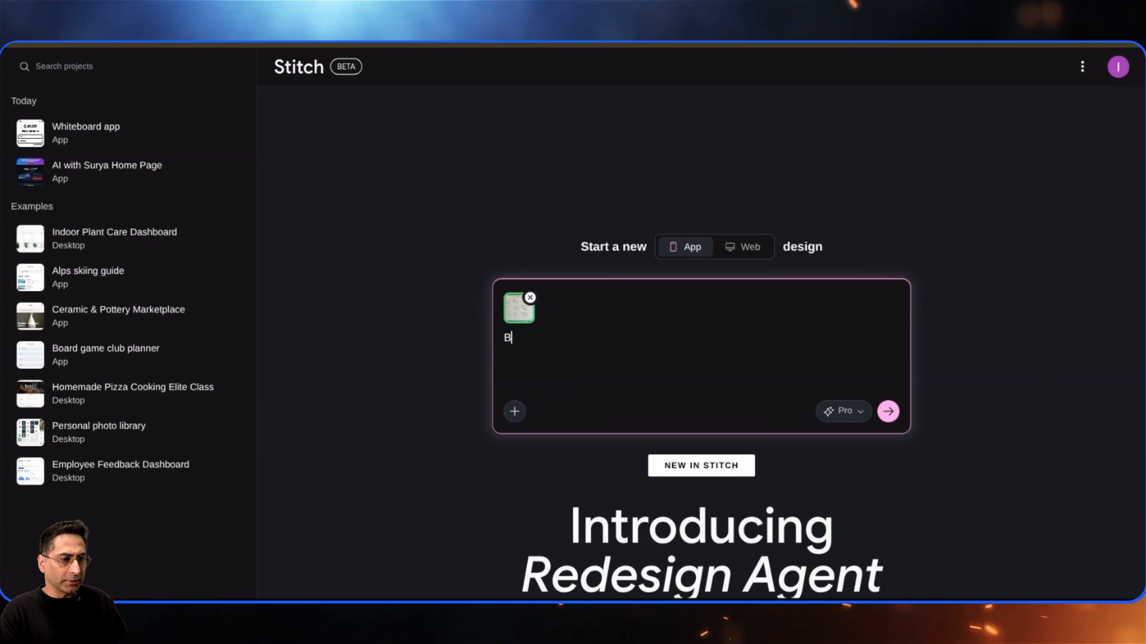
text(ring this to Life)
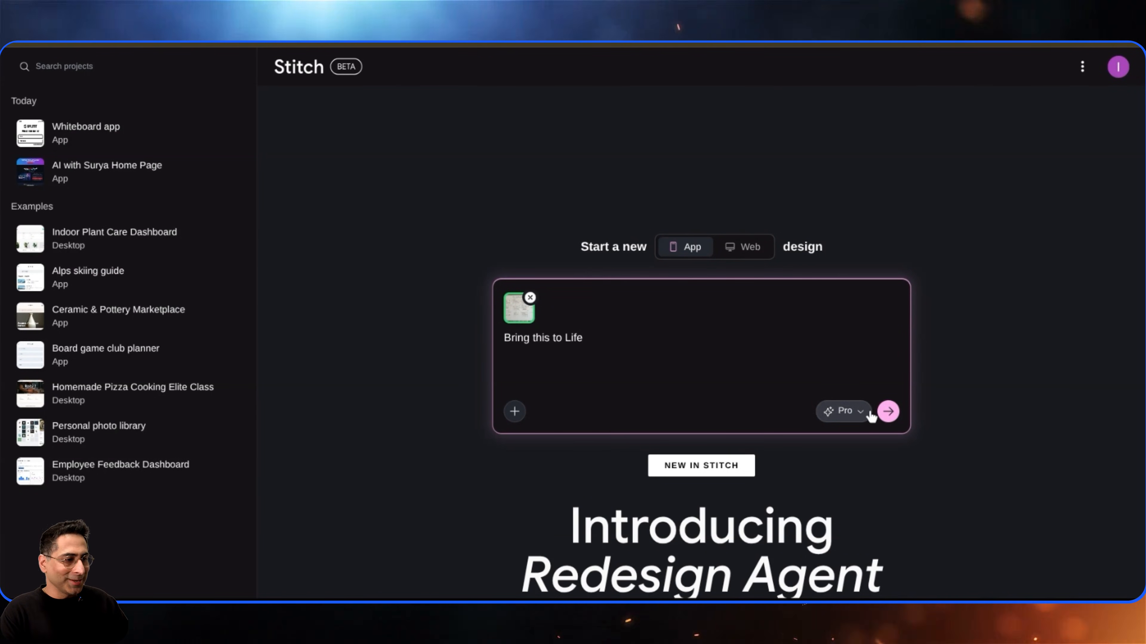
click(885, 412)
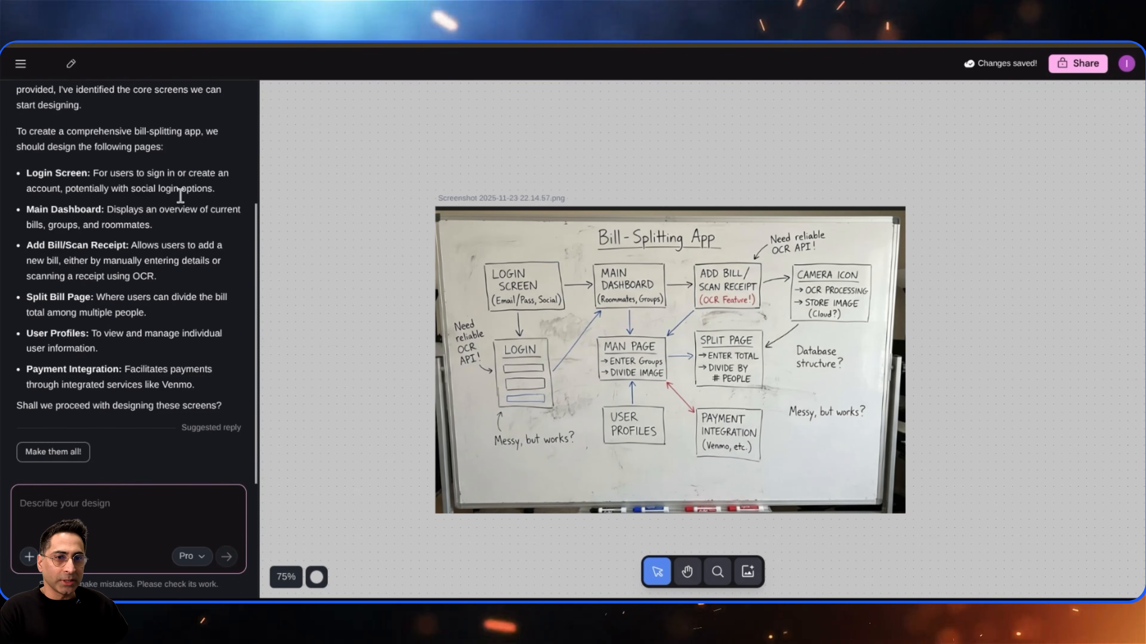
- Review the proposed bill-splitting screen list and approve it with the 'Make them all!' reply
scroll(110, 223, up, 2)
scroll(67, 212, down, 1)
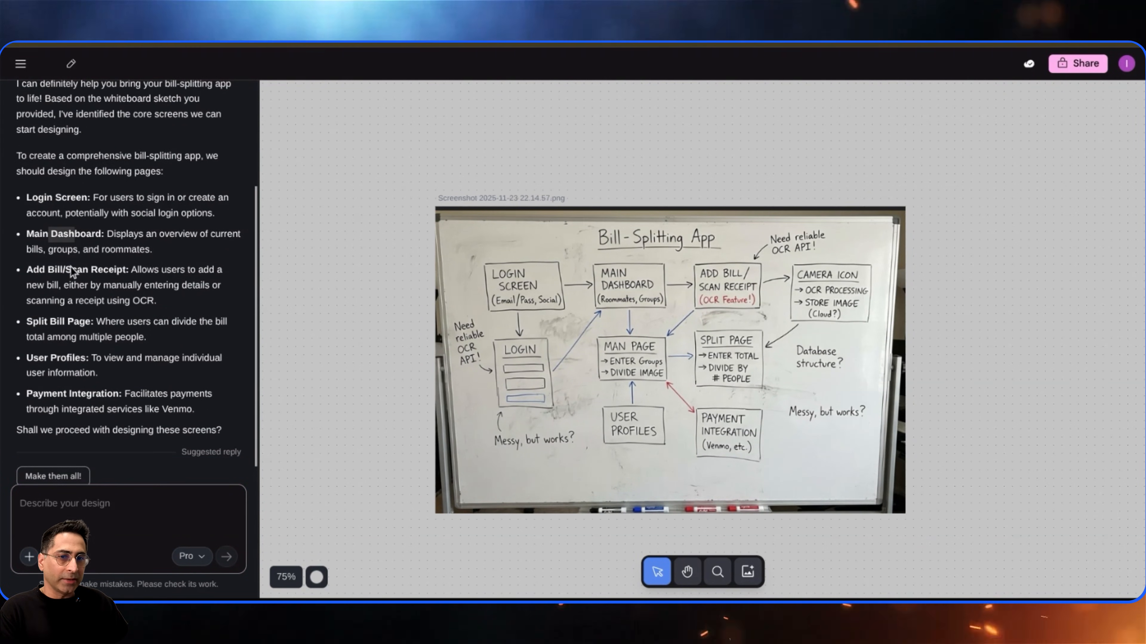
scroll(72, 270, down, 1)
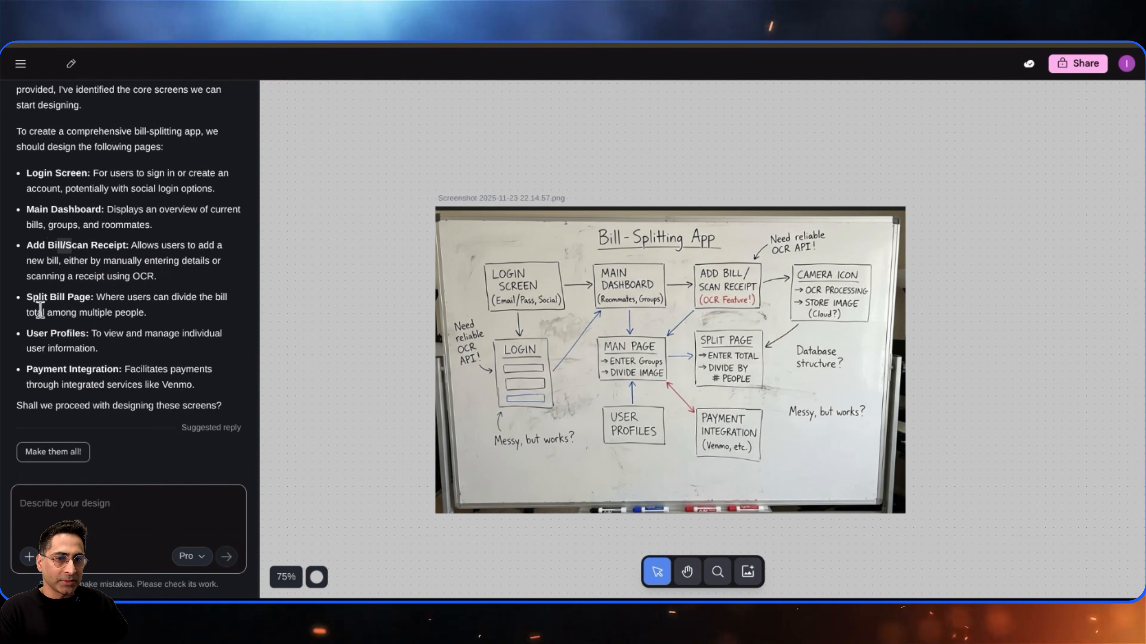
double_click(69, 369)
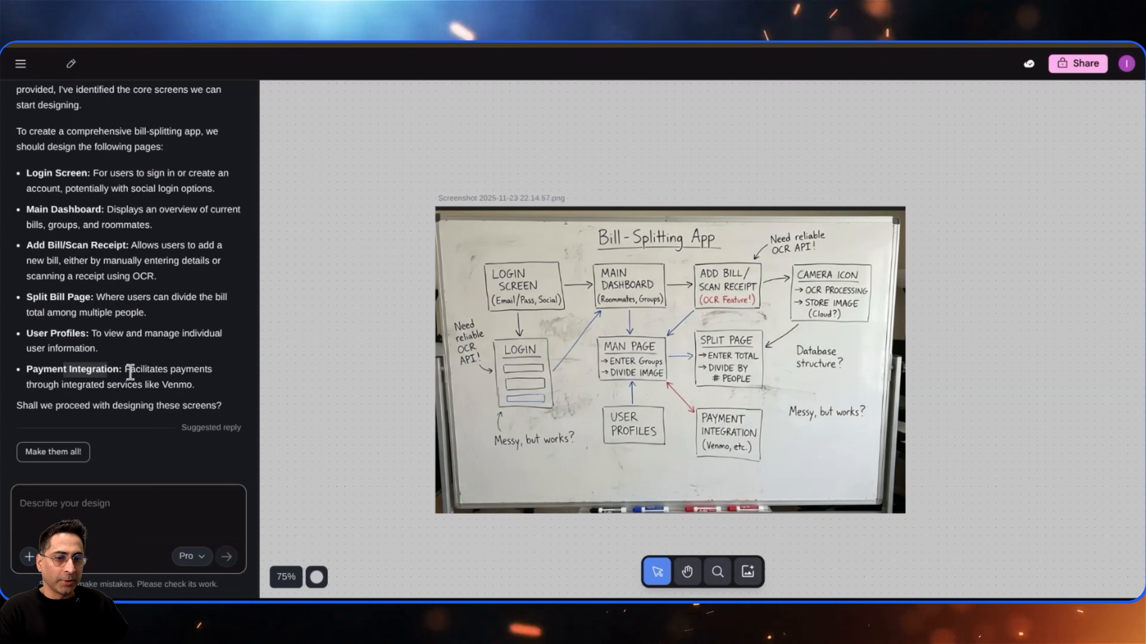
click(61, 452)
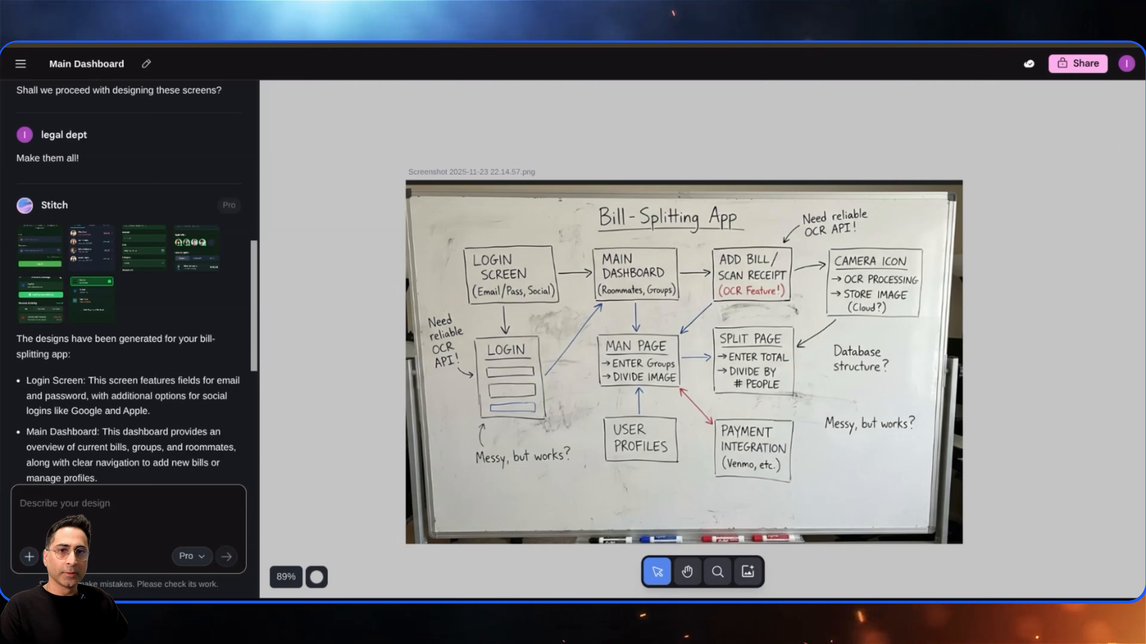
- Browse the generated bill-splitting screens on the canvas and through the chat thumbnails
scroll(343, 312, down, 10)
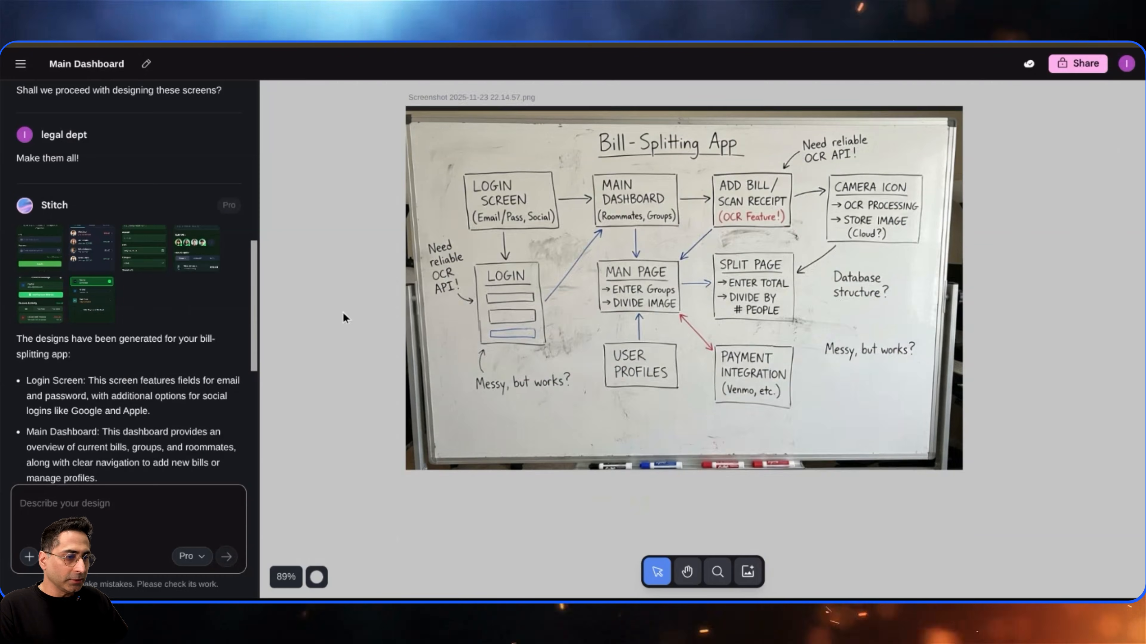
scroll(343, 312, down, 4)
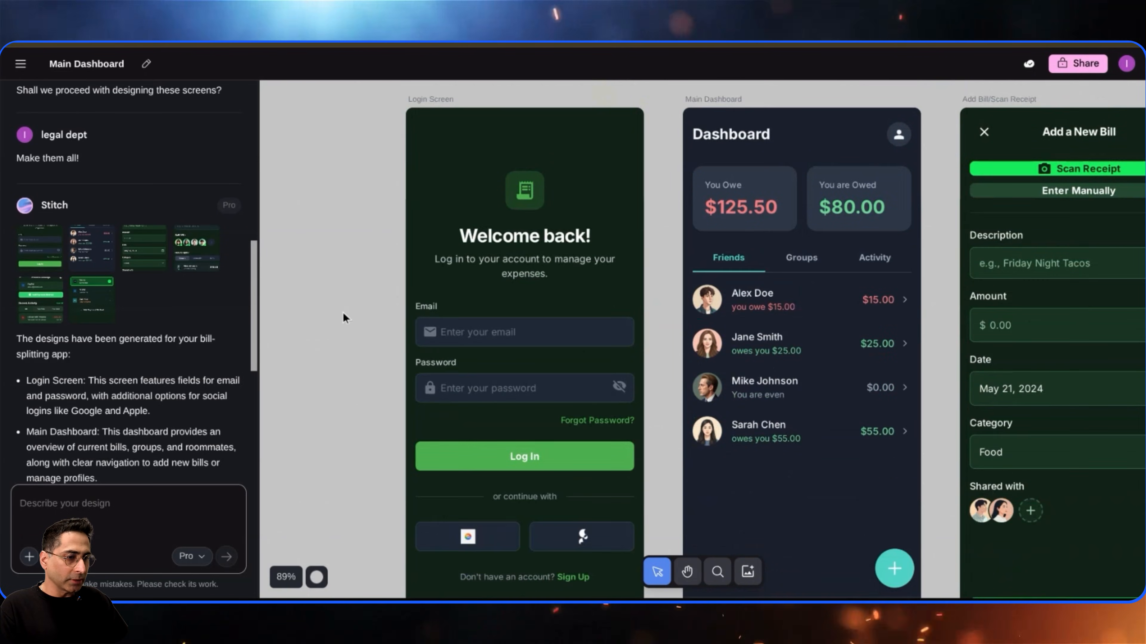
scroll(343, 311, down, 1)
scroll(342, 312, down, 2)
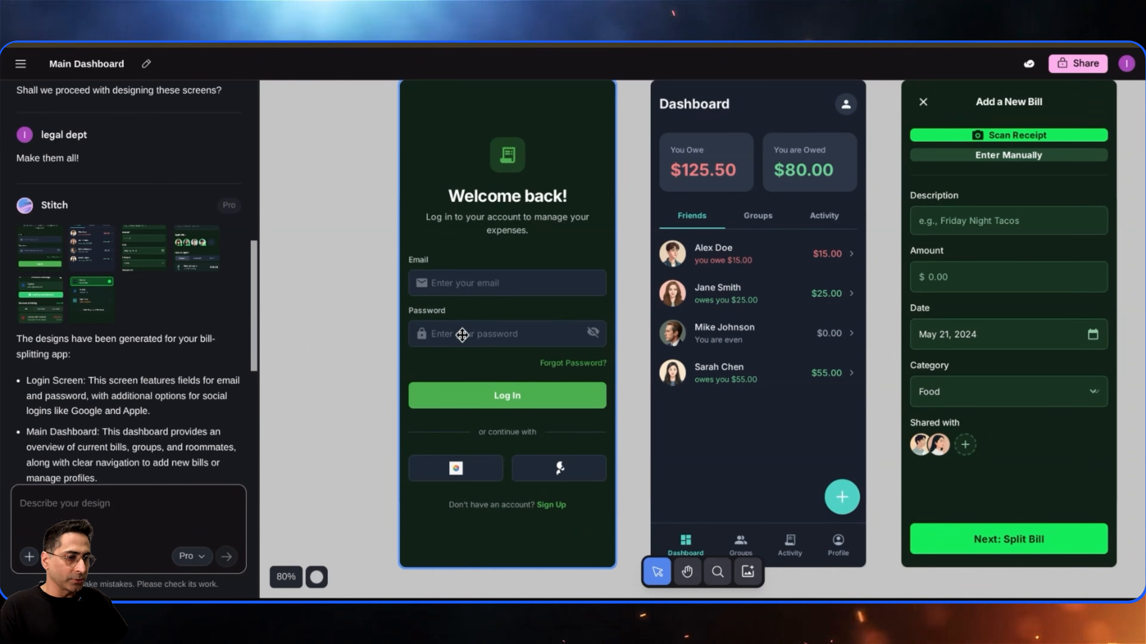
scroll(343, 314, up, 1)
click(797, 330)
scroll(809, 335, down, 4)
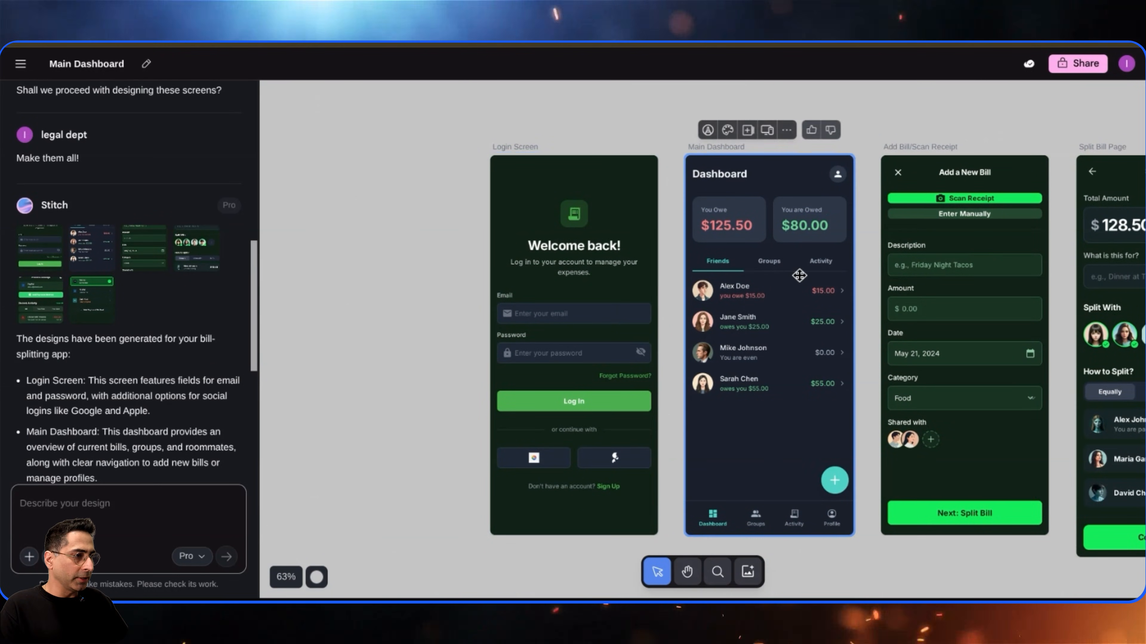
click(145, 253)
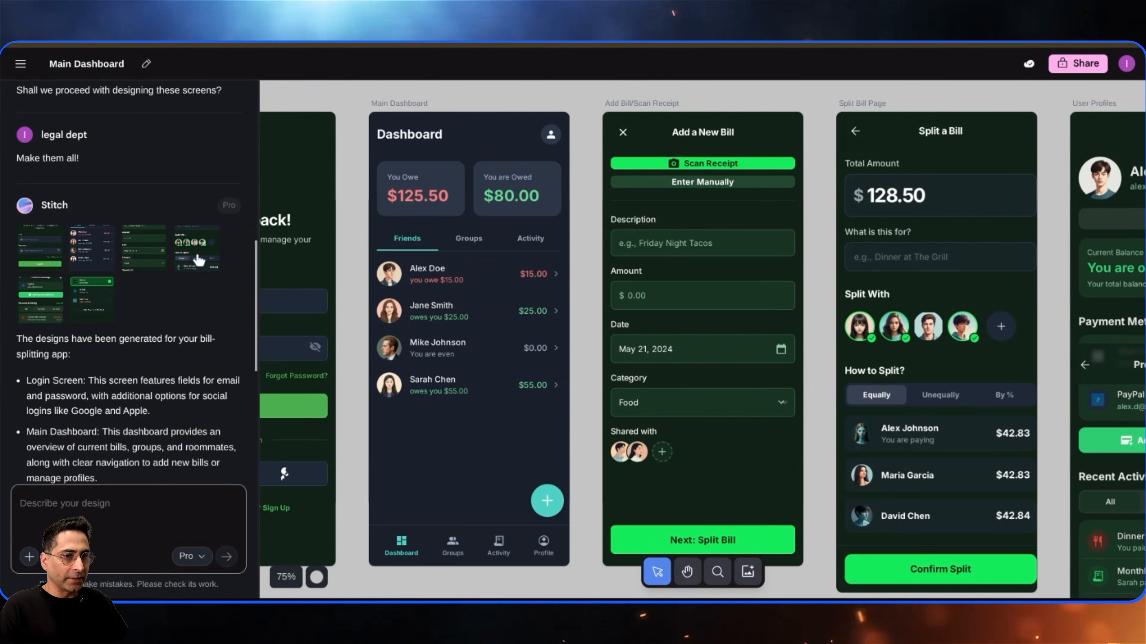
click(199, 260)
click(47, 301)
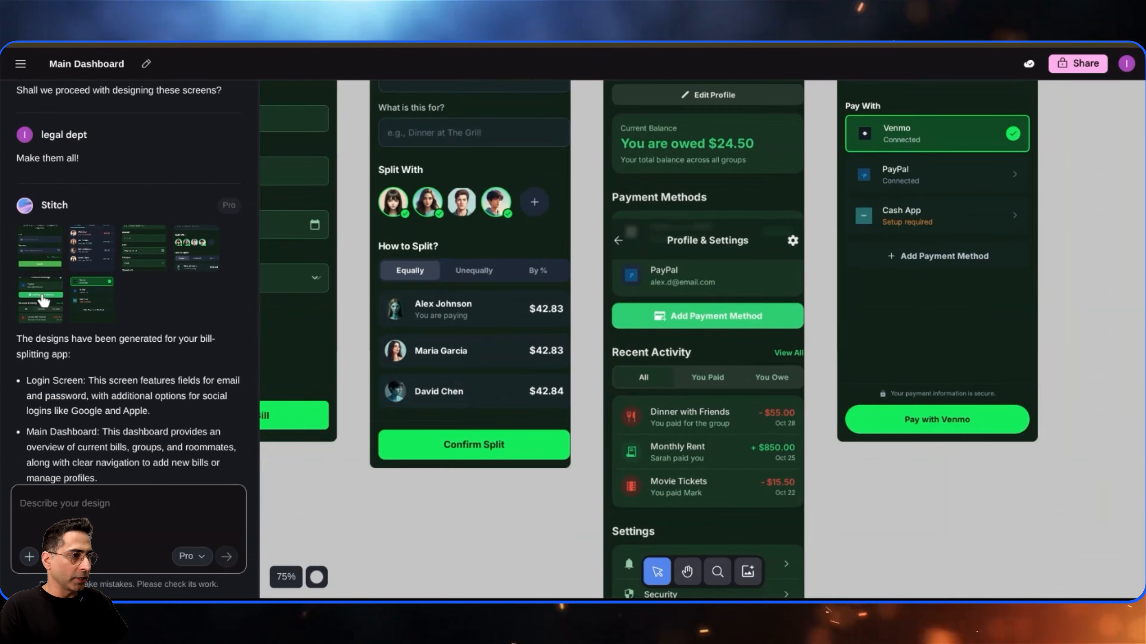
click(104, 304)
scroll(123, 337, down, 2)
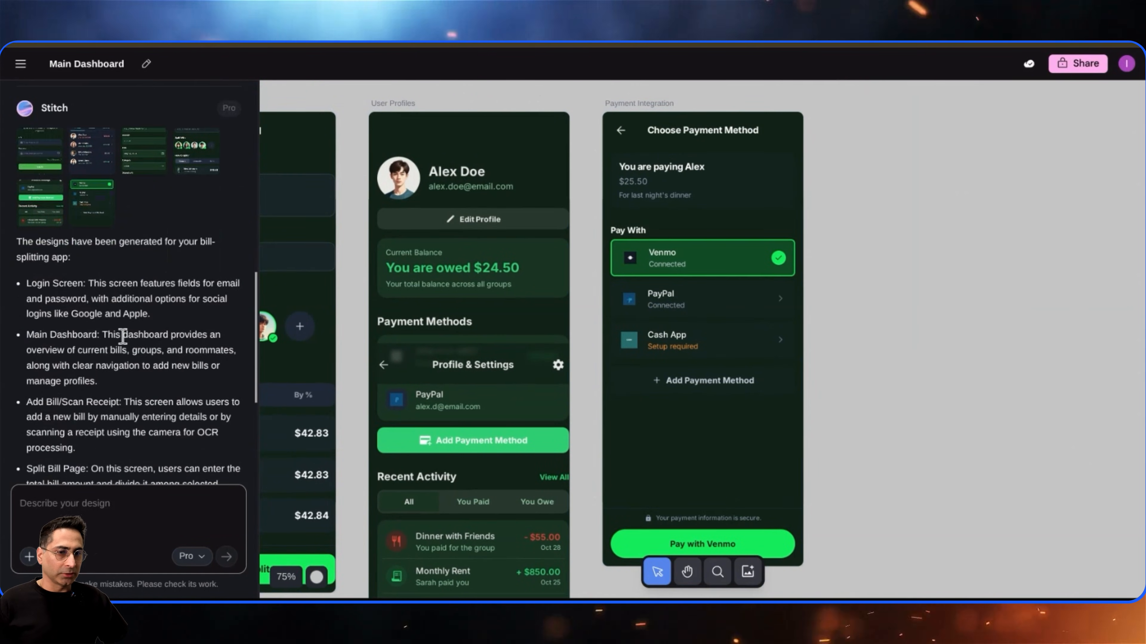
scroll(122, 336, down, 5)
click(710, 367)
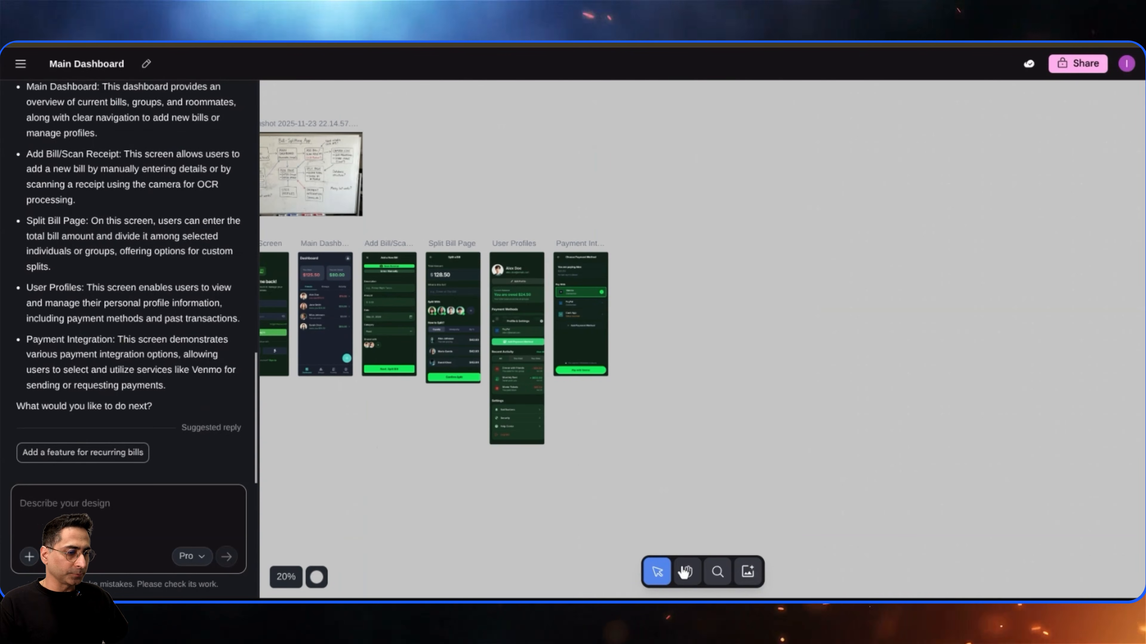
- Zoom out to an overview, select all six generated screens and open their export options
click(685, 572)
drag(496, 519, 581, 511)
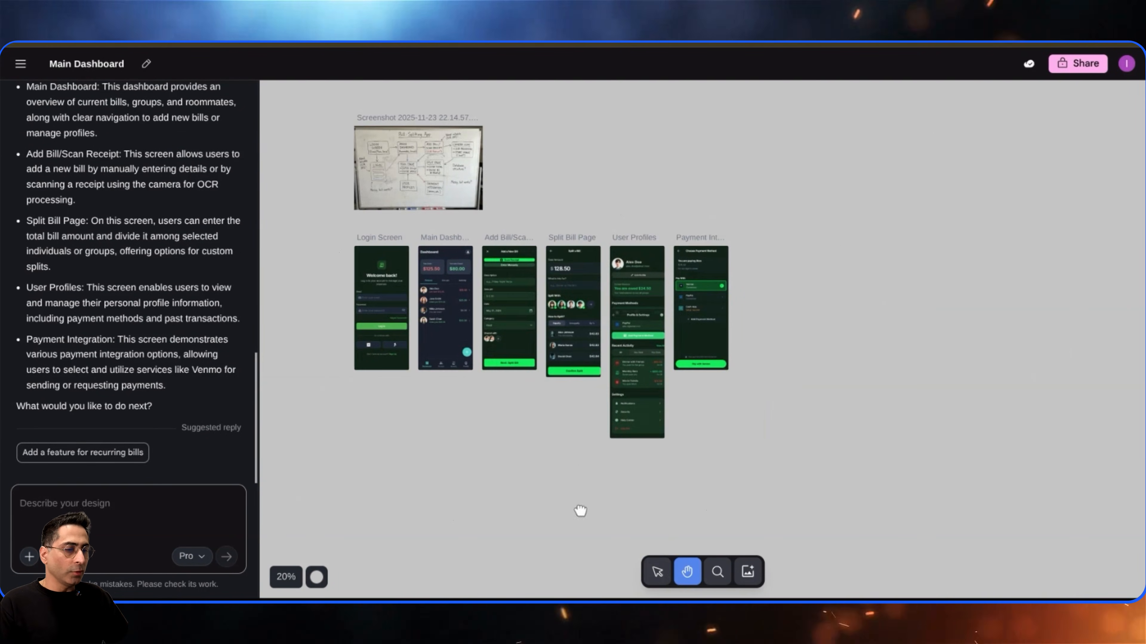
scroll(458, 443, up, 5)
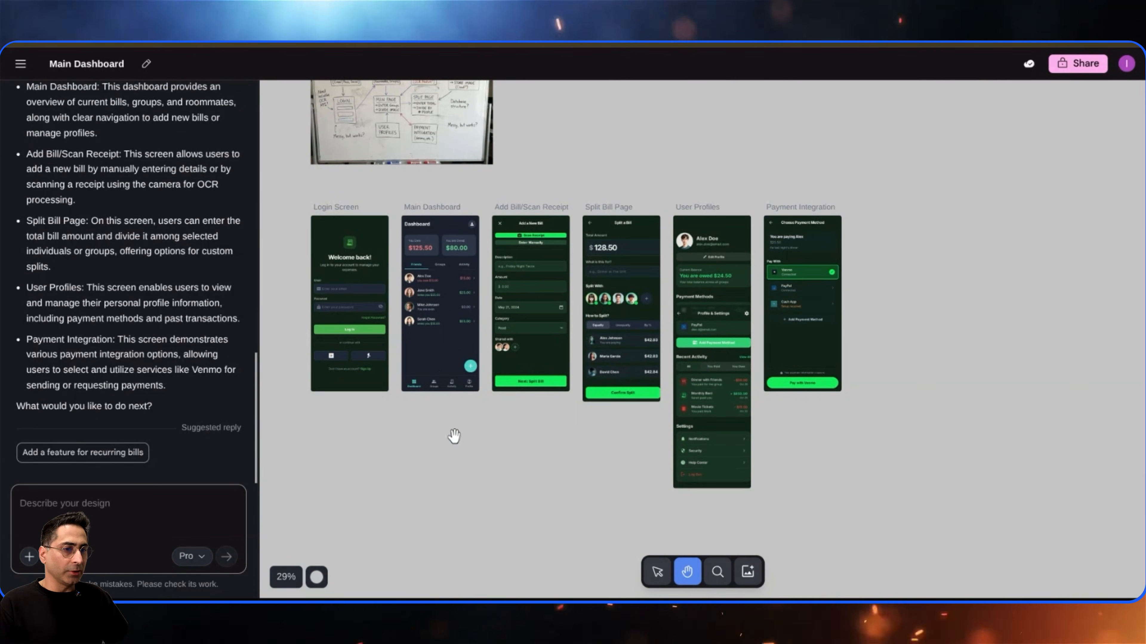
drag(286, 199, 882, 542)
key(v)
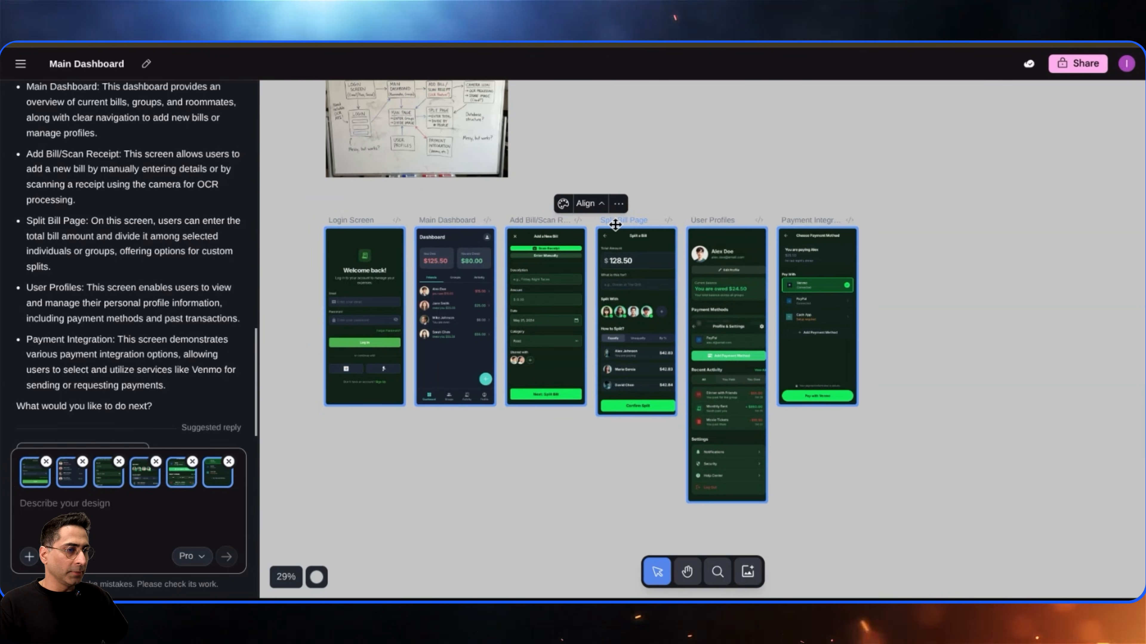
click(618, 203)
click(647, 249)
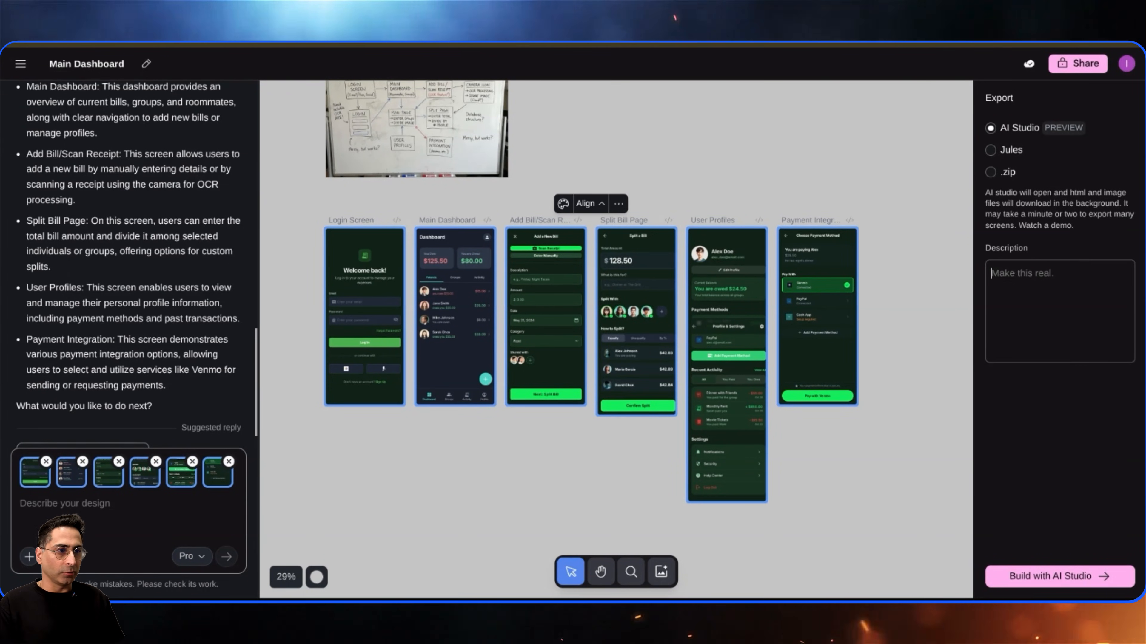
click(882, 156)
- Generate three YOLO variants of the Main Dashboard screen, varying layout, color scheme, images and text font
click(371, 328)
click(379, 206)
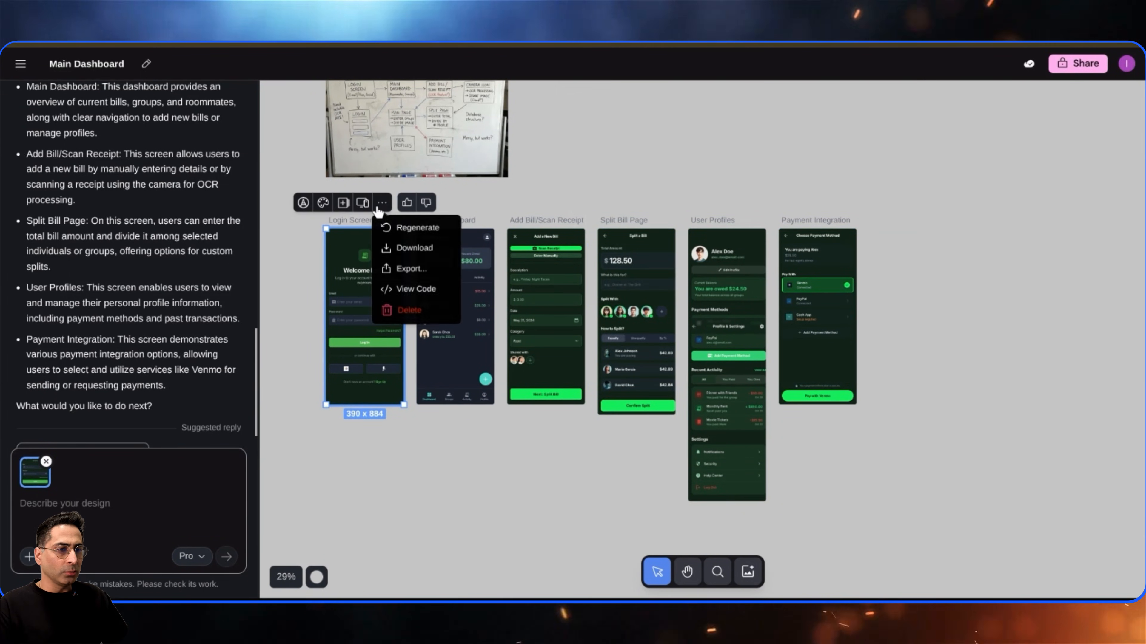
click(342, 206)
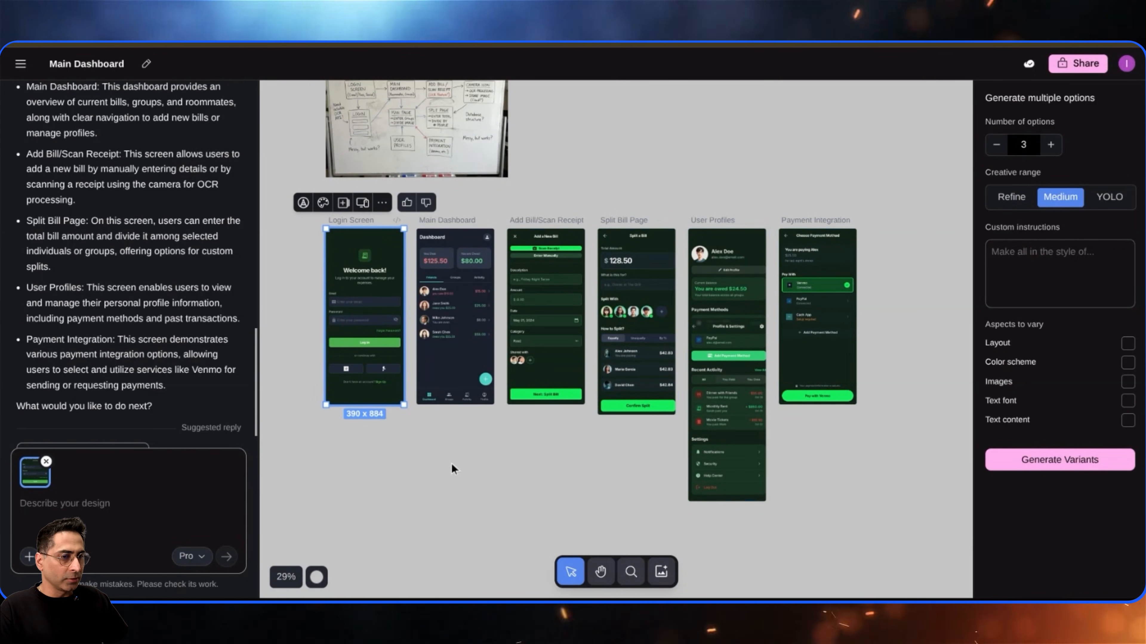
click(453, 370)
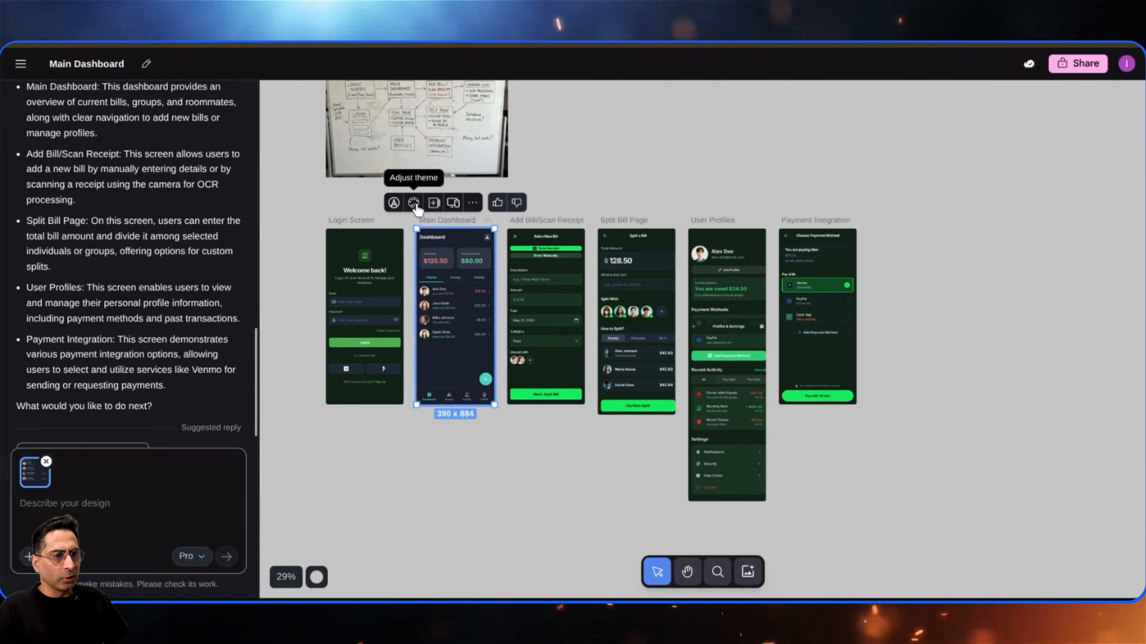
click(434, 203)
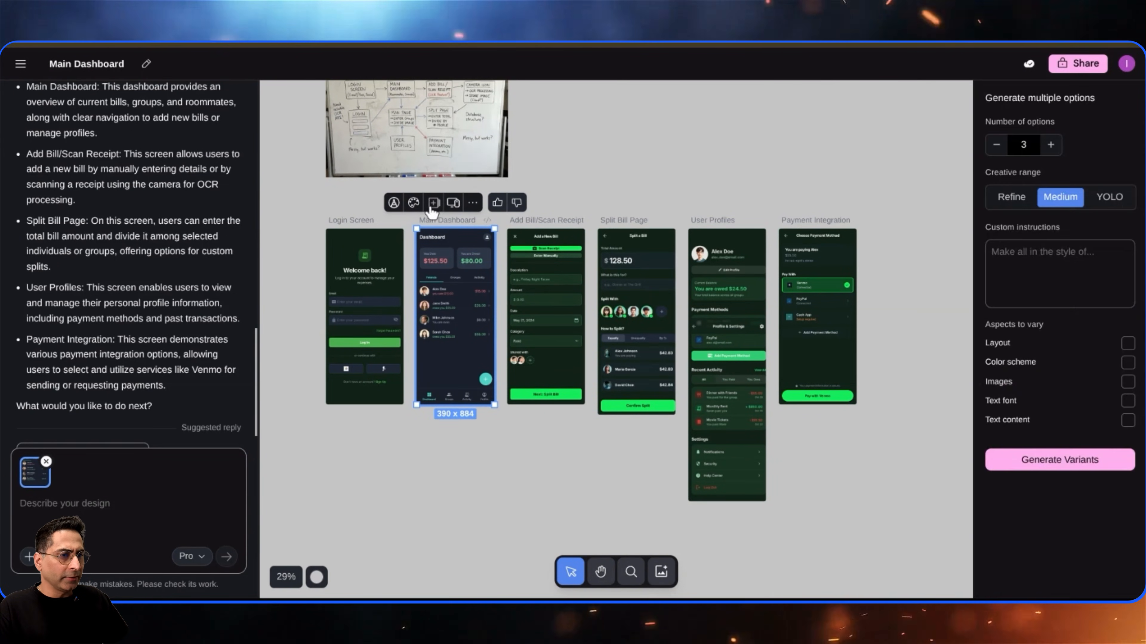
click(1109, 196)
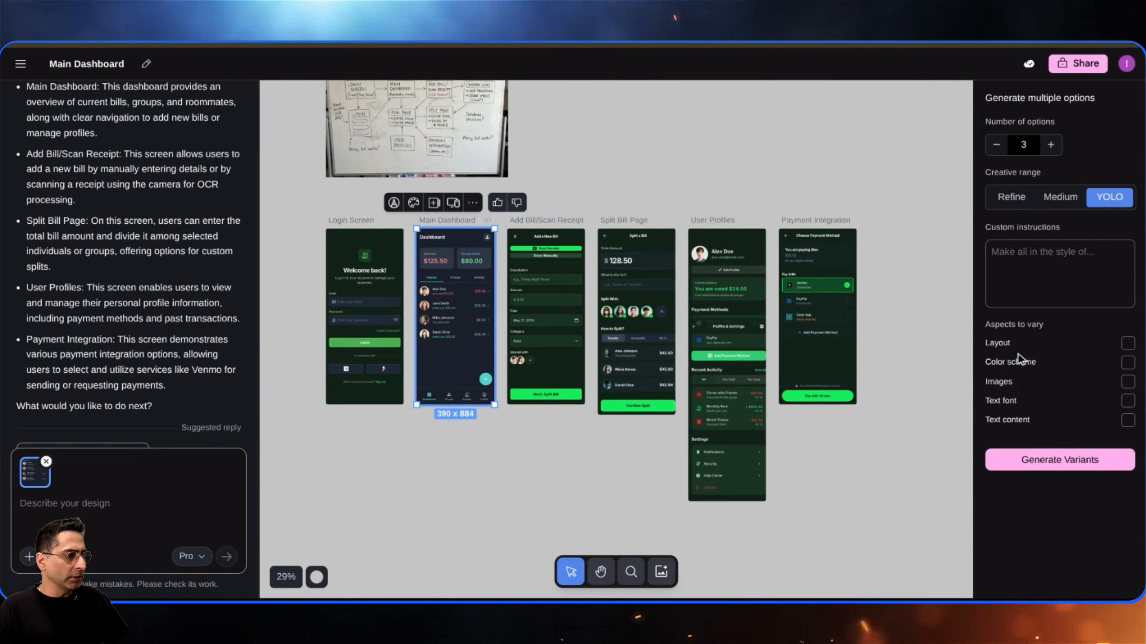
click(1127, 343)
click(1127, 362)
click(1128, 401)
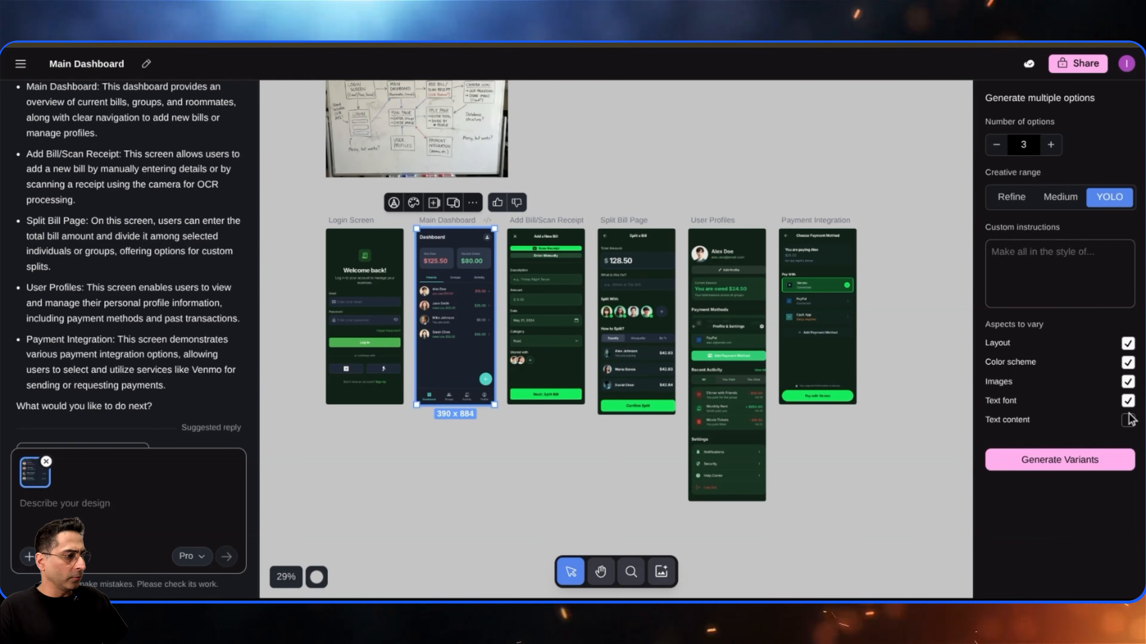
click(1074, 460)
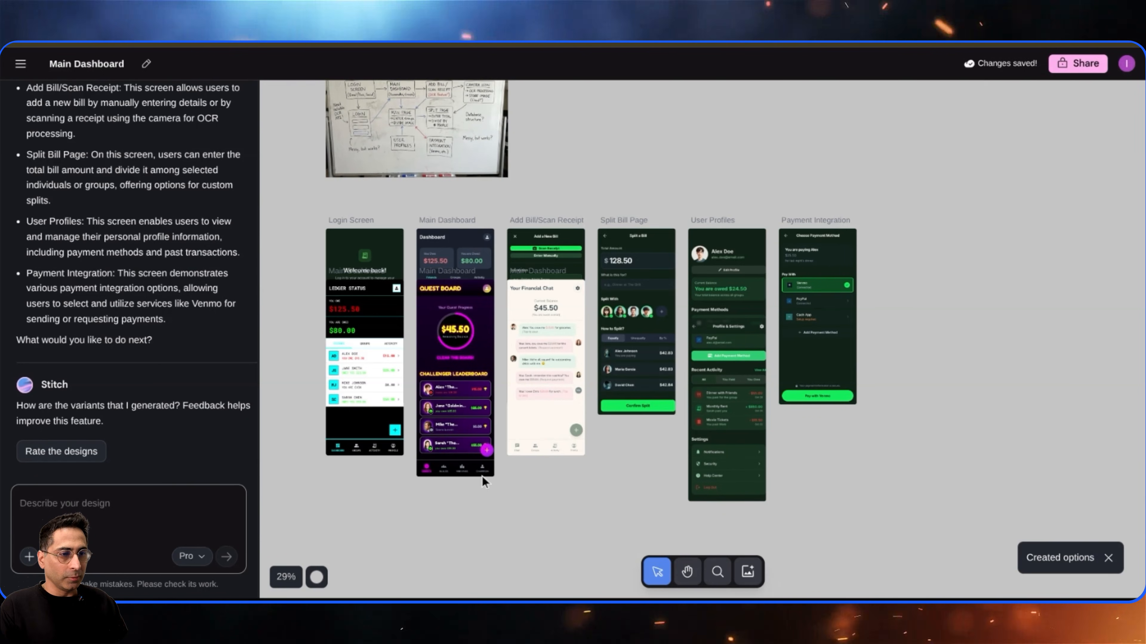
- Delete the three generated Main Dashboard variant screens from the canvas
scroll(504, 462, up, 3)
drag(334, 359, 346, 459)
scroll(461, 319, down, 1)
drag(460, 319, 478, 435)
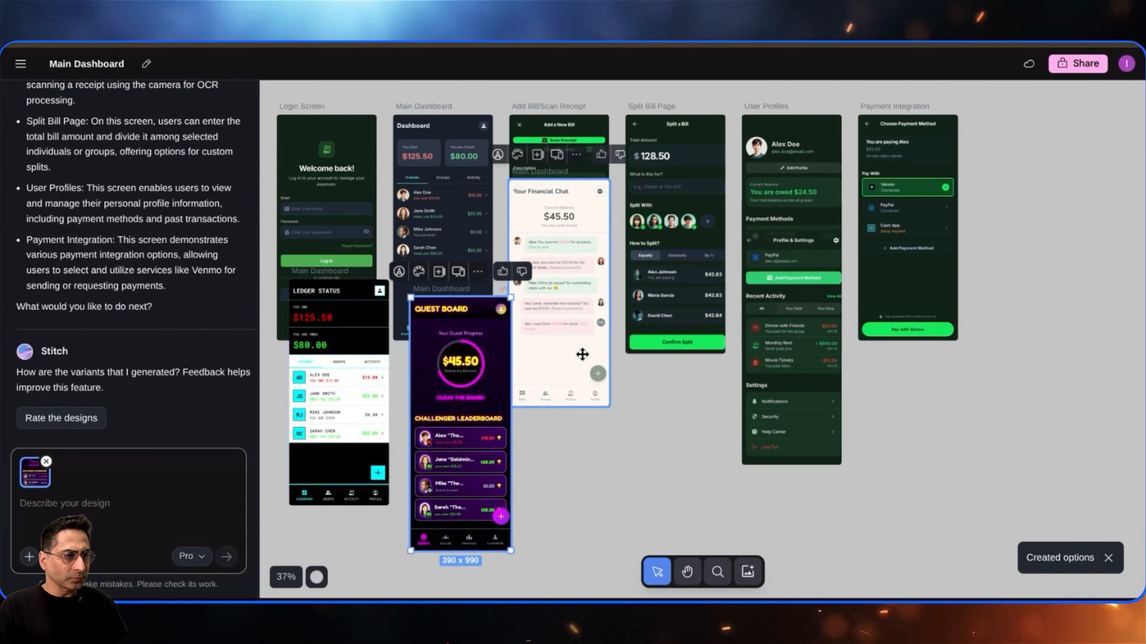
drag(583, 355, 621, 498)
drag(473, 431, 478, 460)
drag(350, 415, 356, 496)
drag(456, 464, 454, 489)
key(Delete)
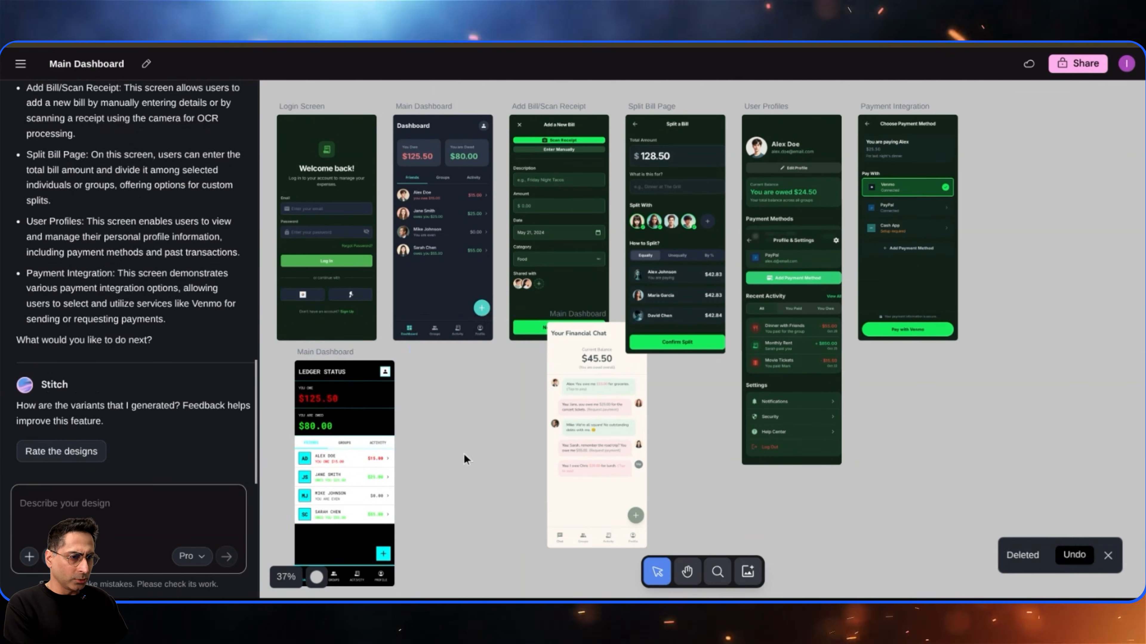
click(378, 482)
key(Delete)
click(630, 421)
key(Delete)
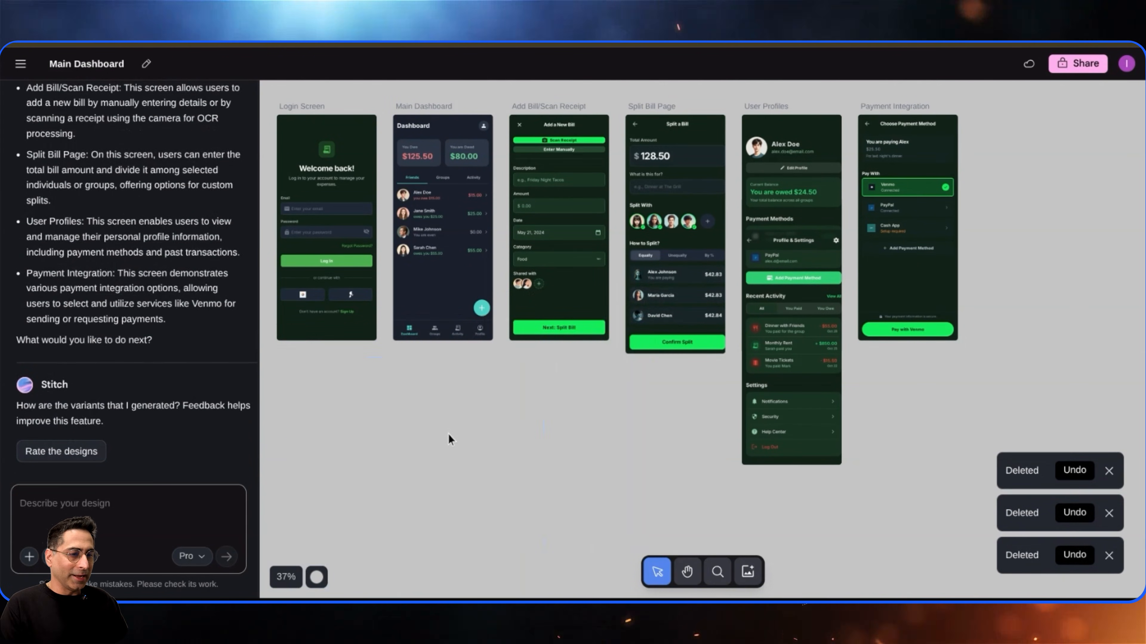
- Select all six bill-splitting screens and open the Export options
scroll(448, 433, down, 3)
click(686, 580)
drag(528, 464, 577, 502)
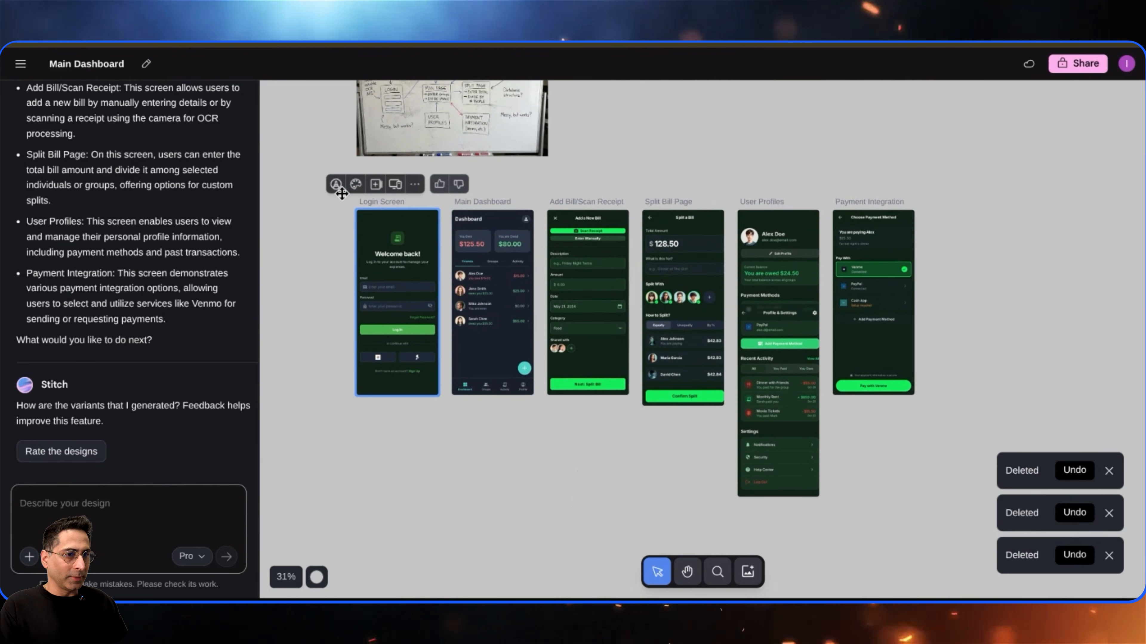
drag(315, 186, 908, 500)
click(662, 185)
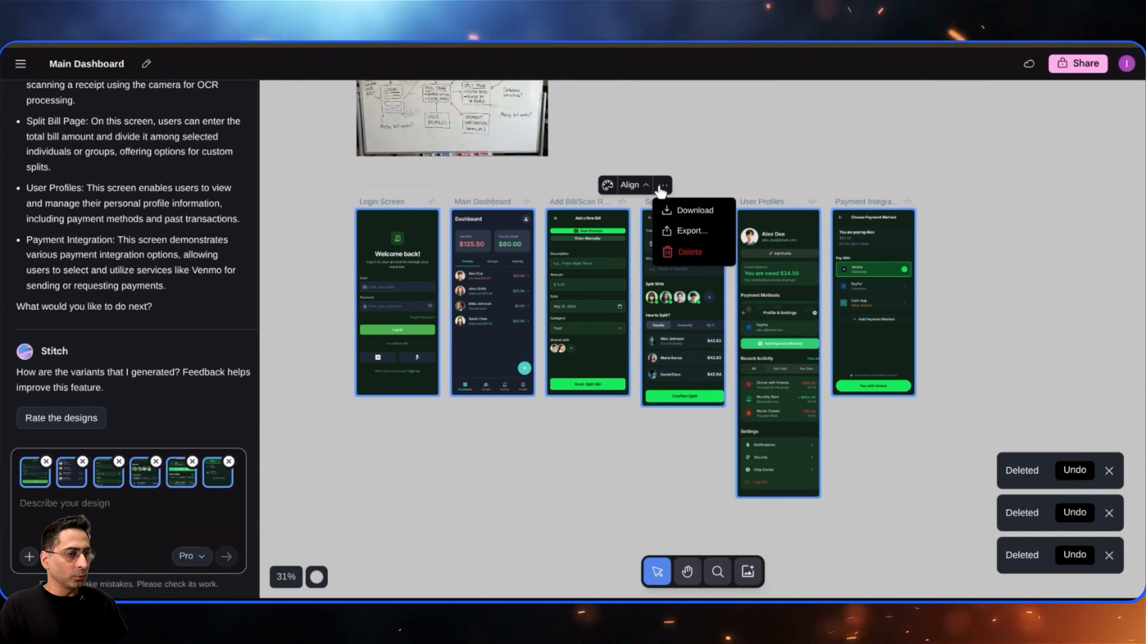
click(686, 230)
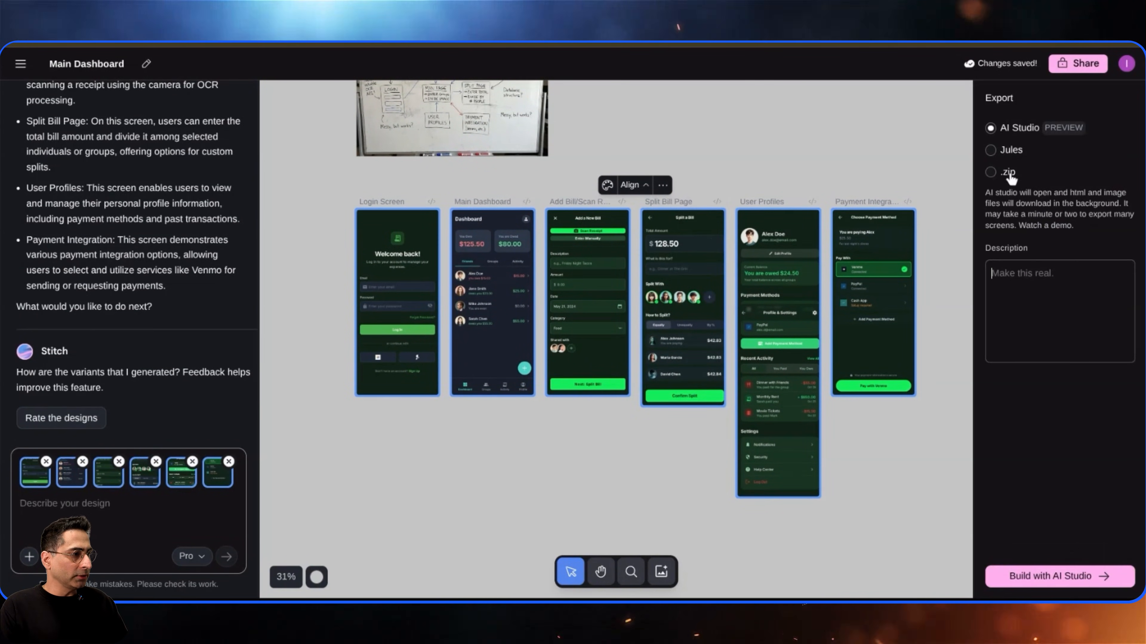
- Enter the export description 'Make this real' and build the screens with AI Studio
click(1041, 336)
text(MAke this real)
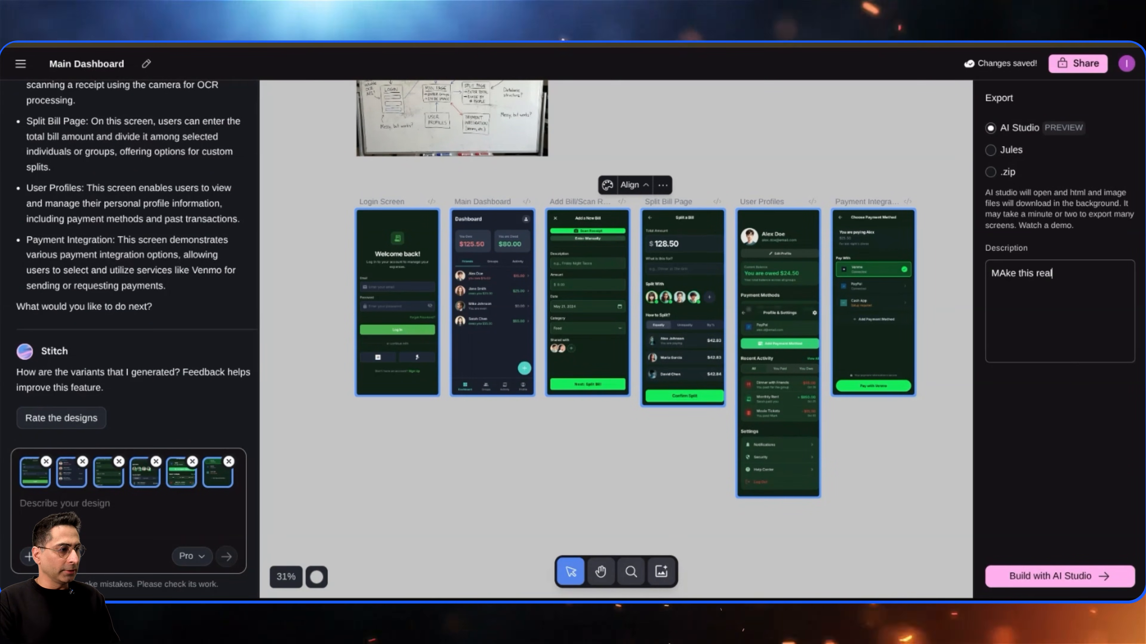
click(1056, 577)
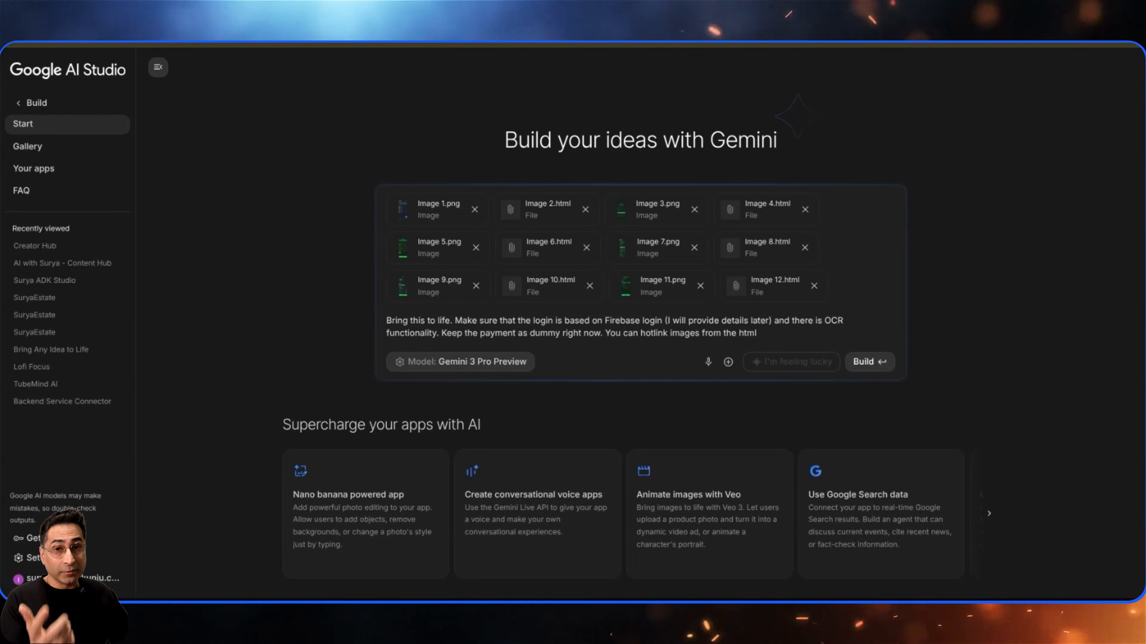
- Submit the prefilled Firebase login and OCR prompt to build the app with Gemini 3 Pro Preview, widening the preview area
drag(518, 333, 573, 333)
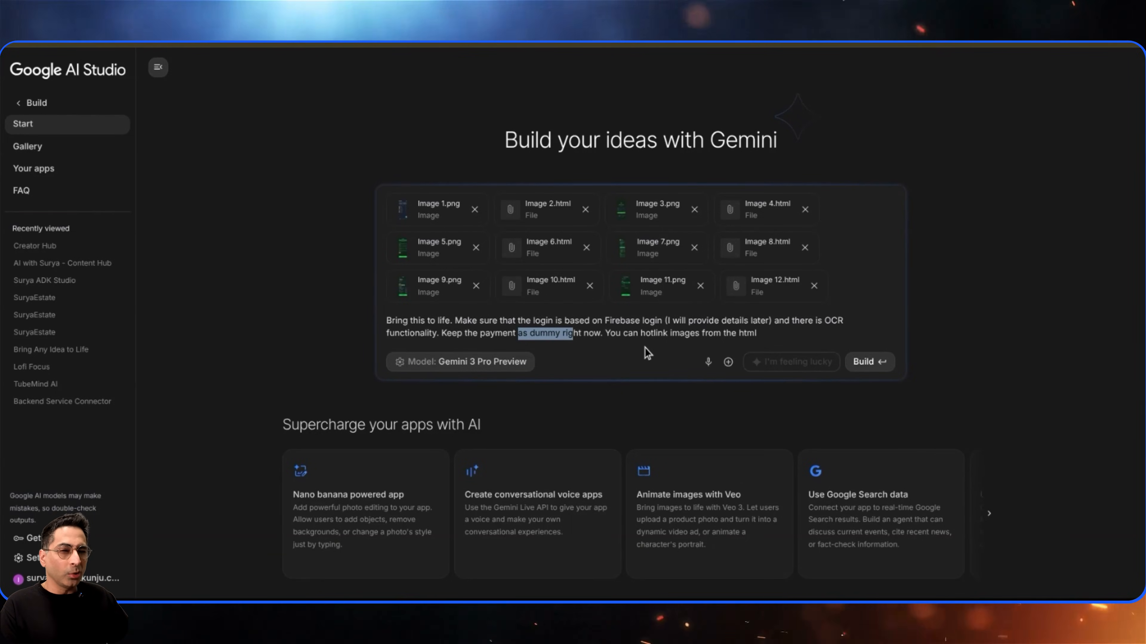
click(867, 362)
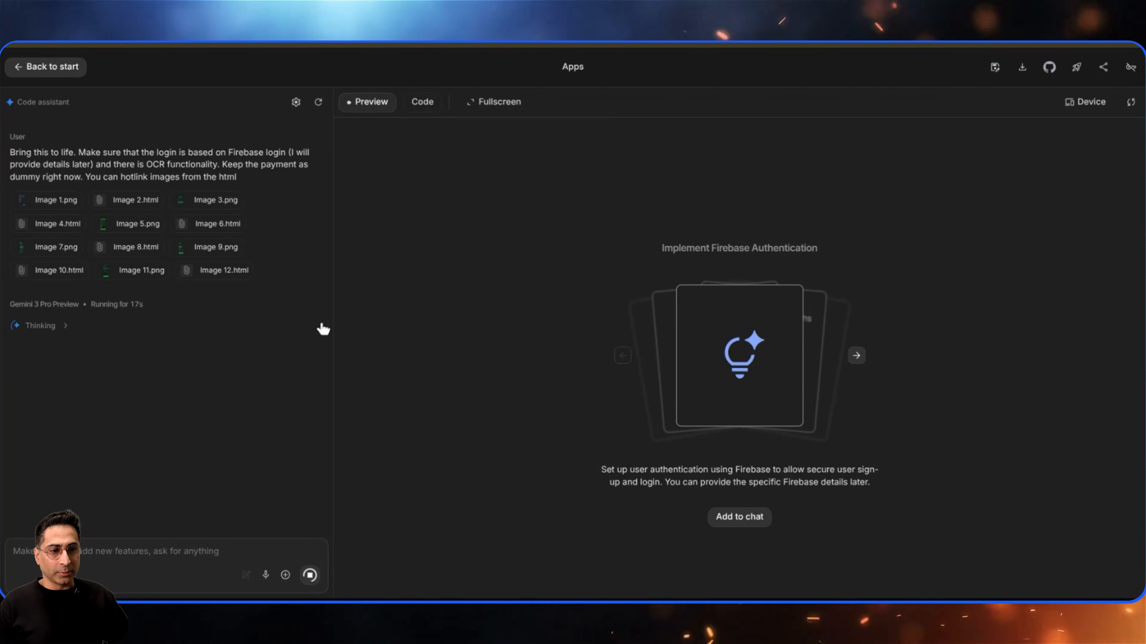
drag(331, 325, 265, 332)
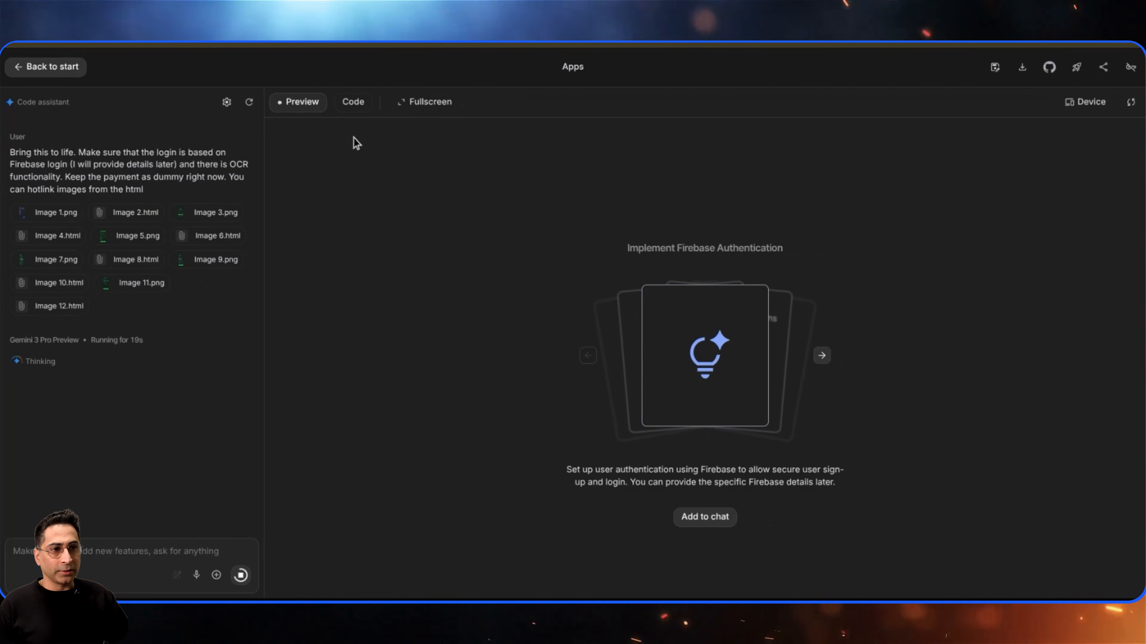
click(352, 102)
click(295, 102)
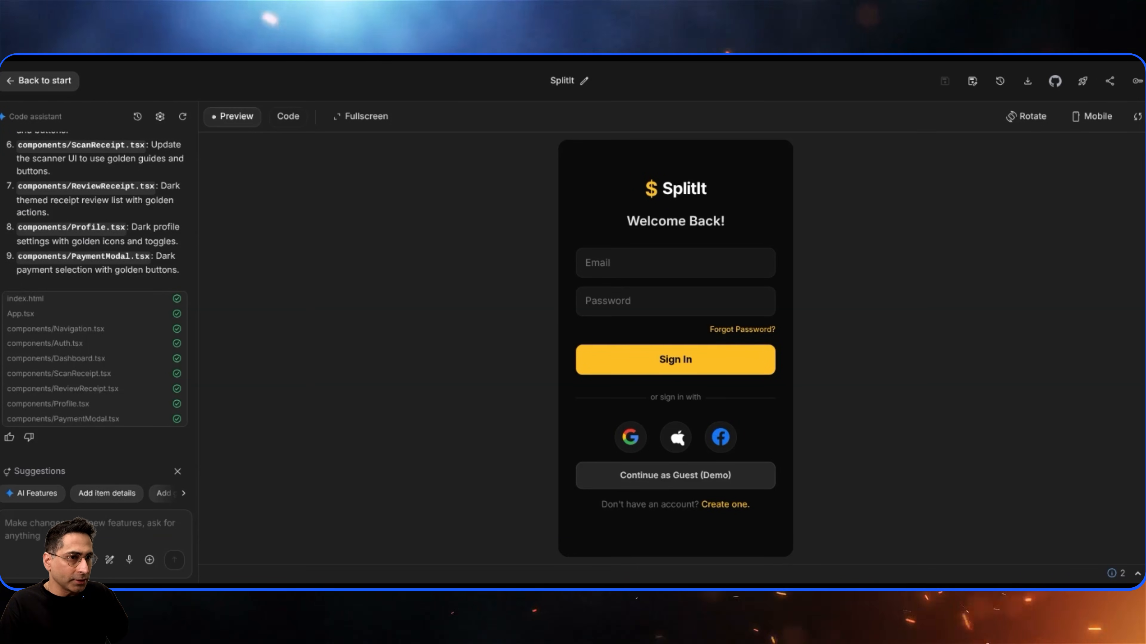
- Inspect the generated firebase.ts and geminiService.ts code, then return to the preview
click(288, 116)
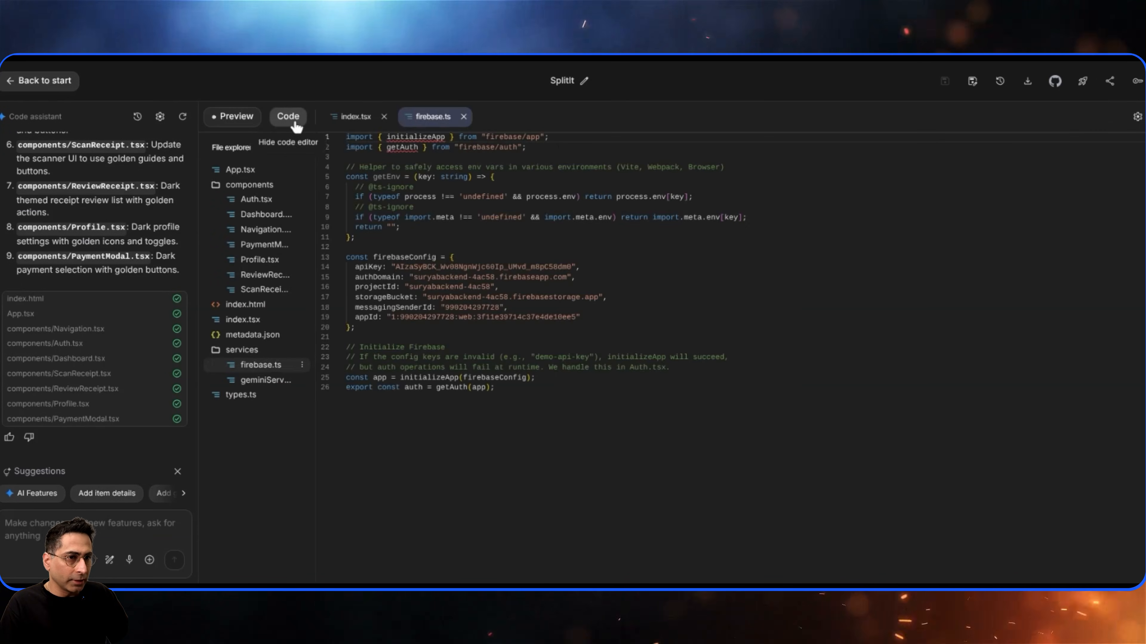
click(265, 380)
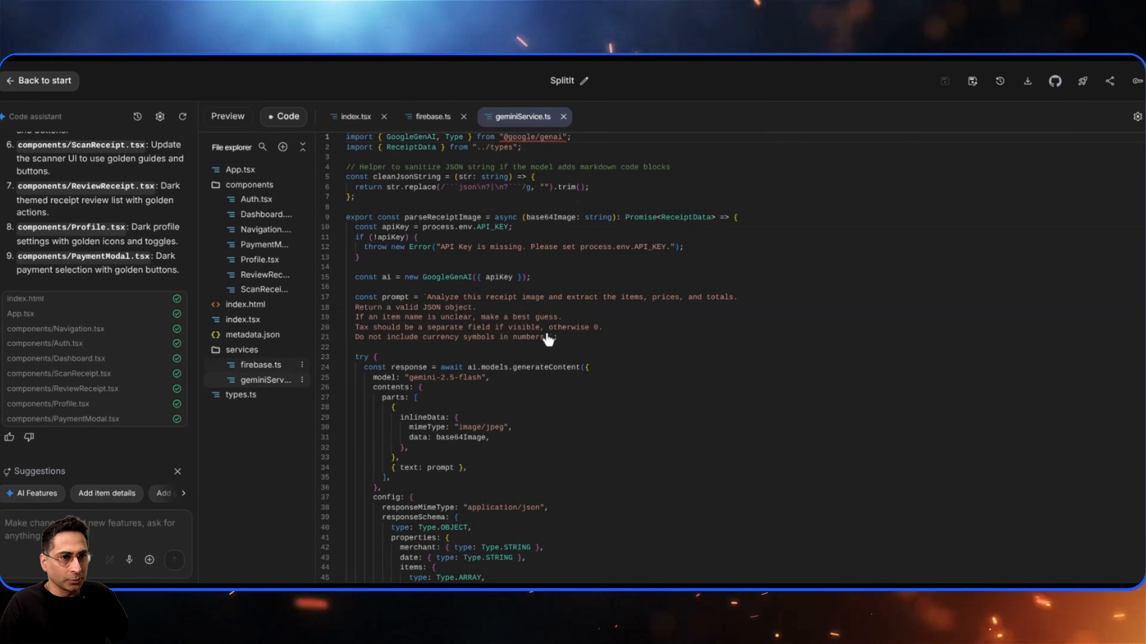
click(228, 117)
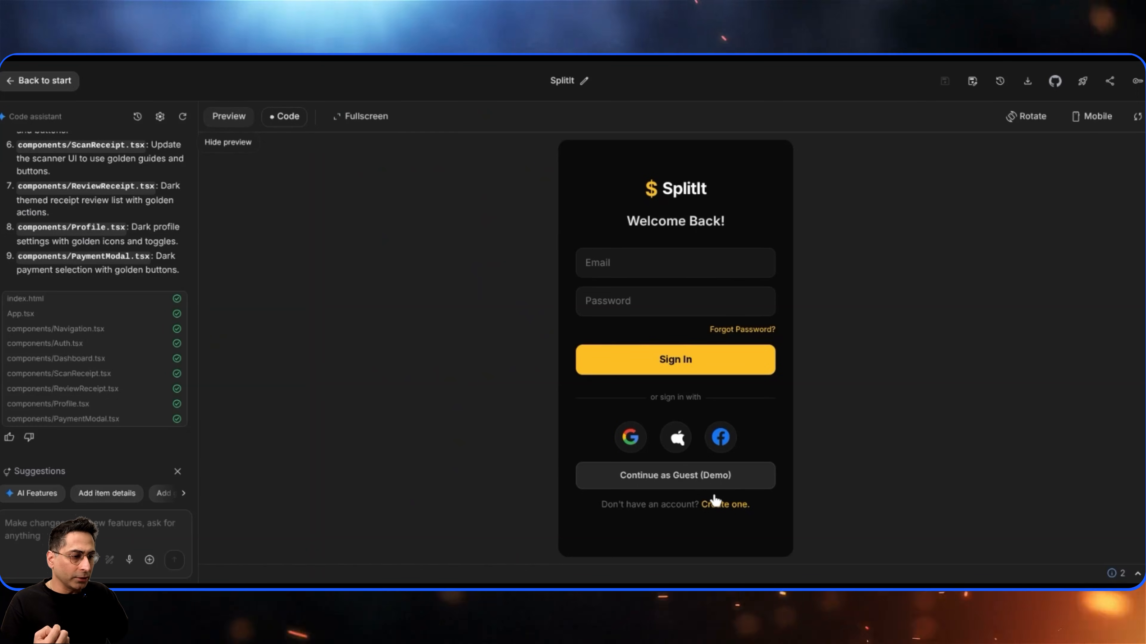
- Enter the app as guest and test scanning a receipt, splitting it equally and confirming the split
click(682, 481)
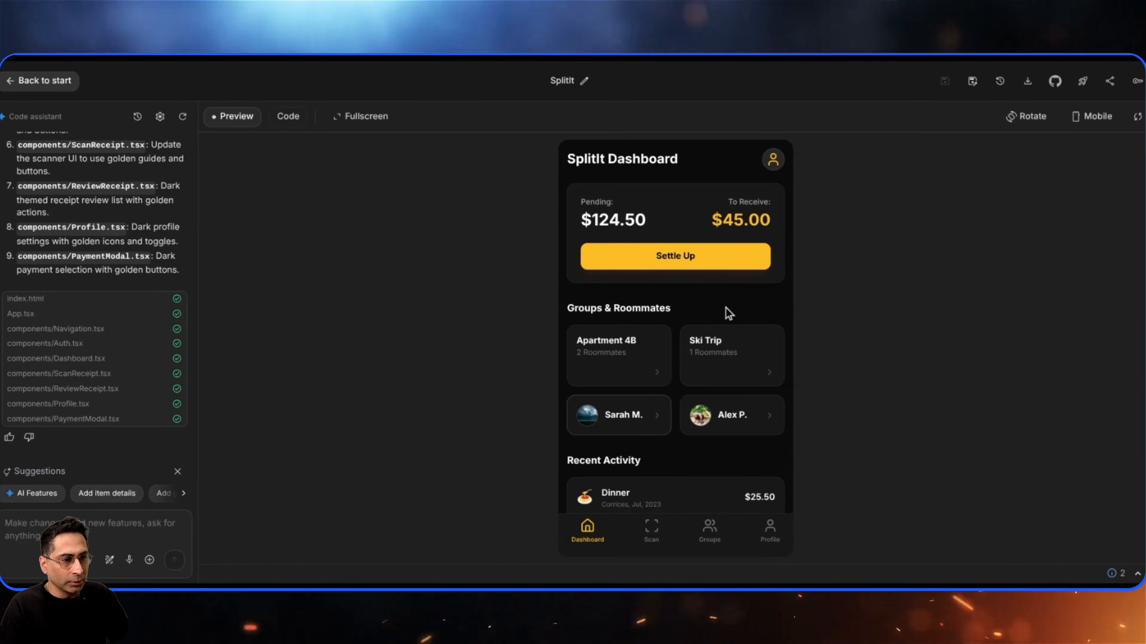
scroll(641, 384, down, 2)
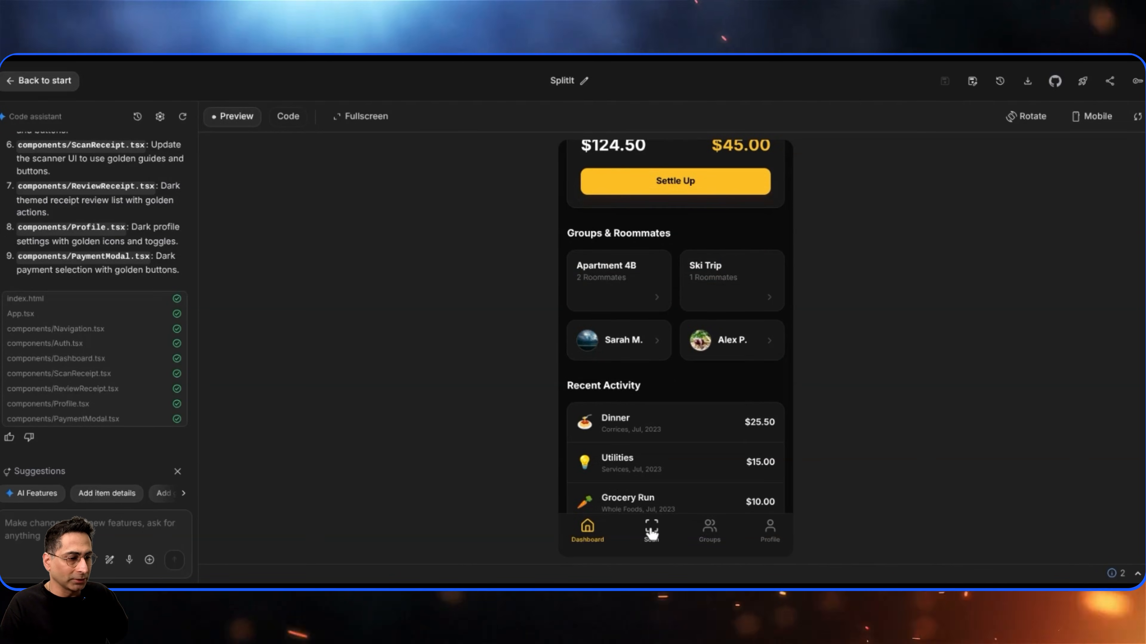
click(652, 532)
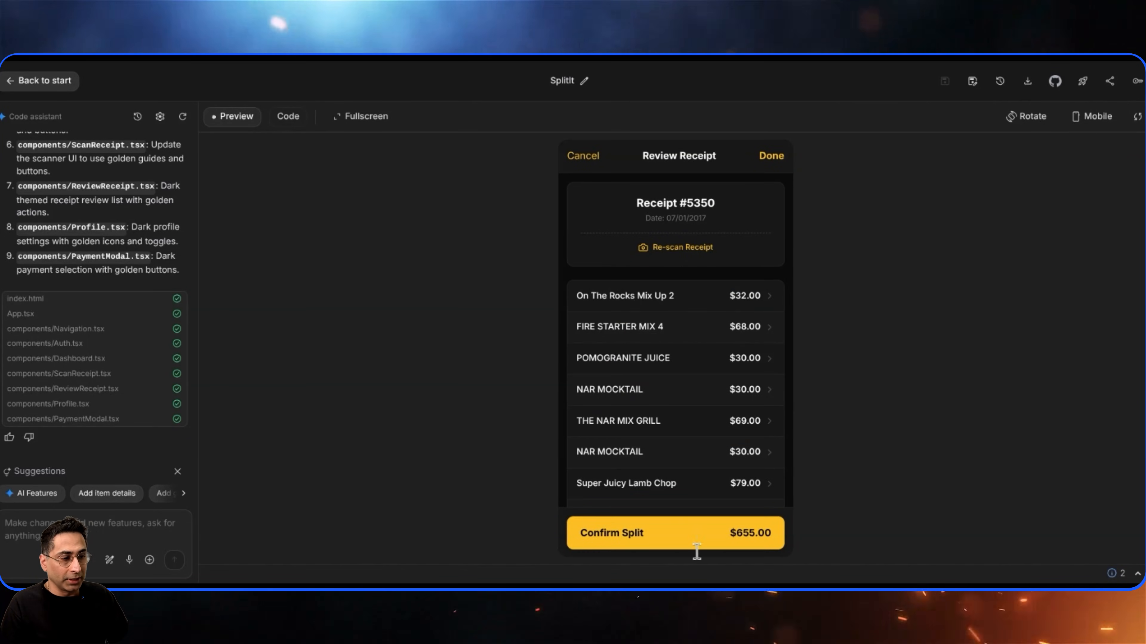
scroll(632, 537, down, 4)
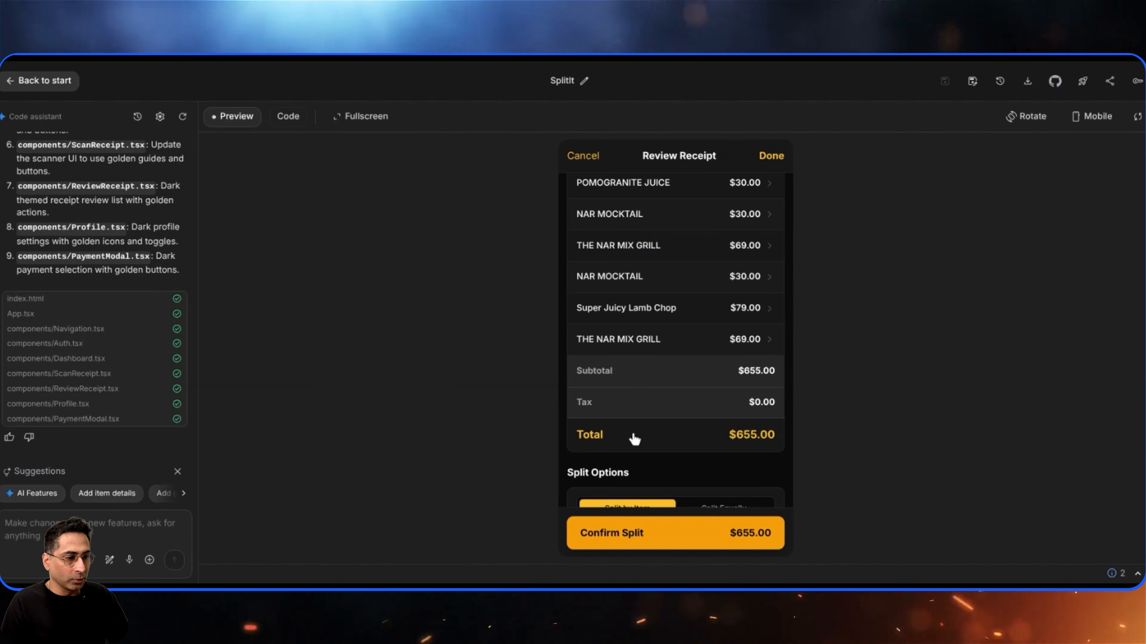
scroll(665, 542, down, 2)
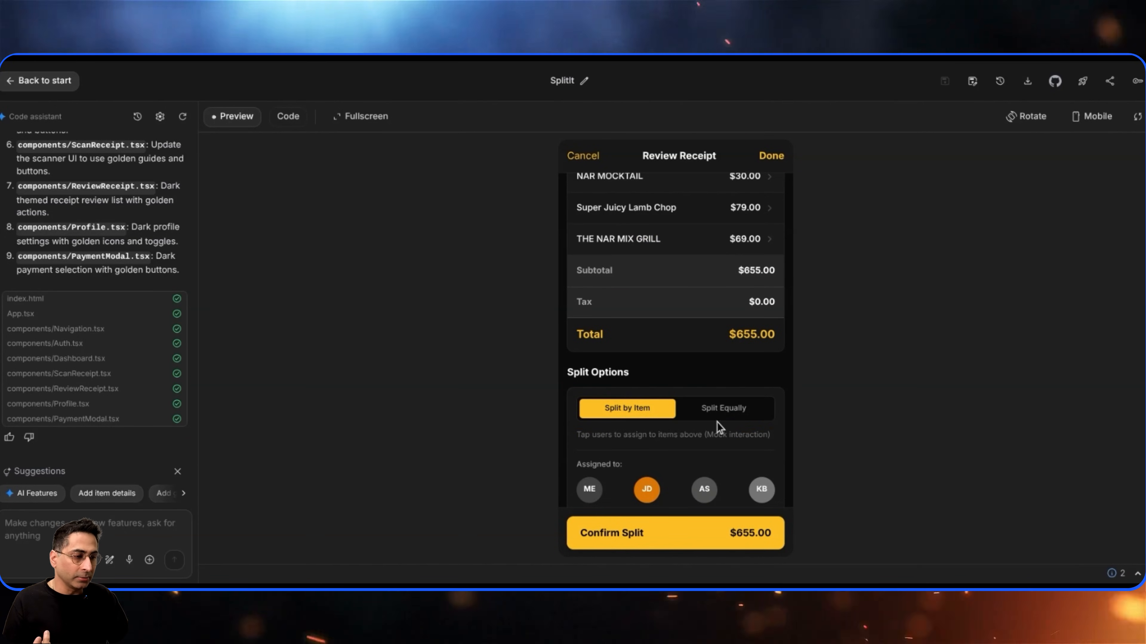
click(722, 413)
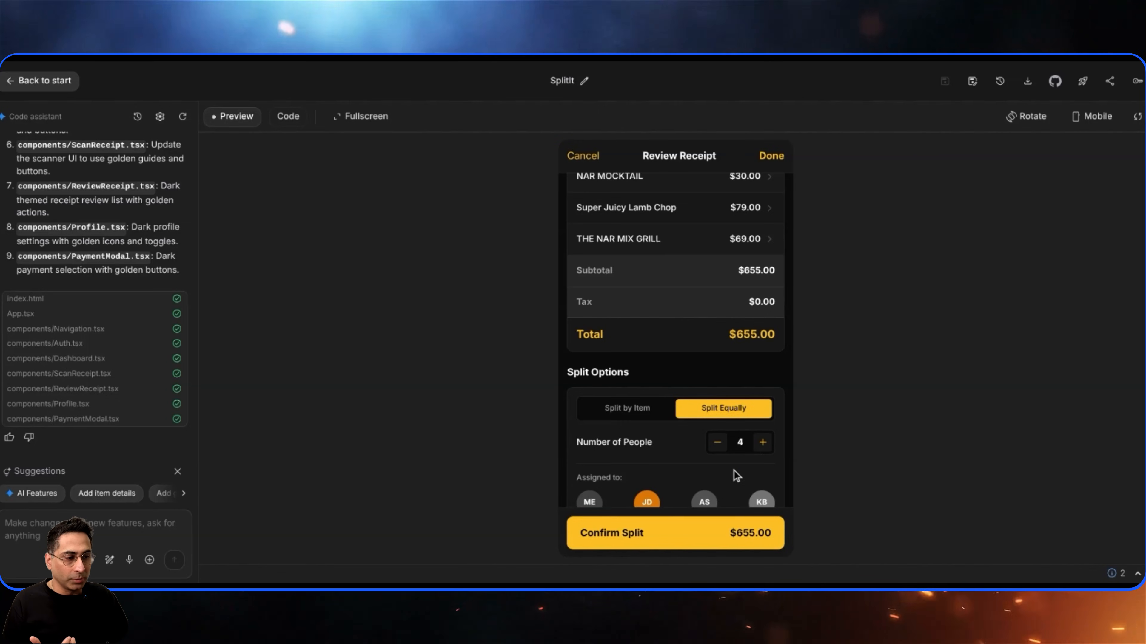
scroll(722, 472, down, 2)
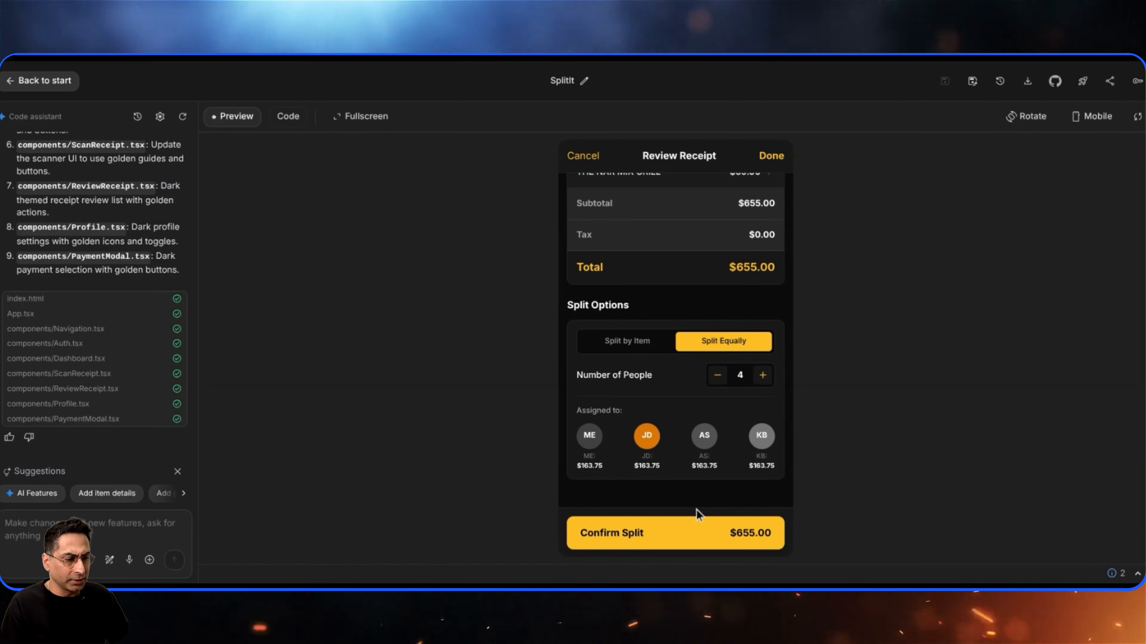
click(678, 537)
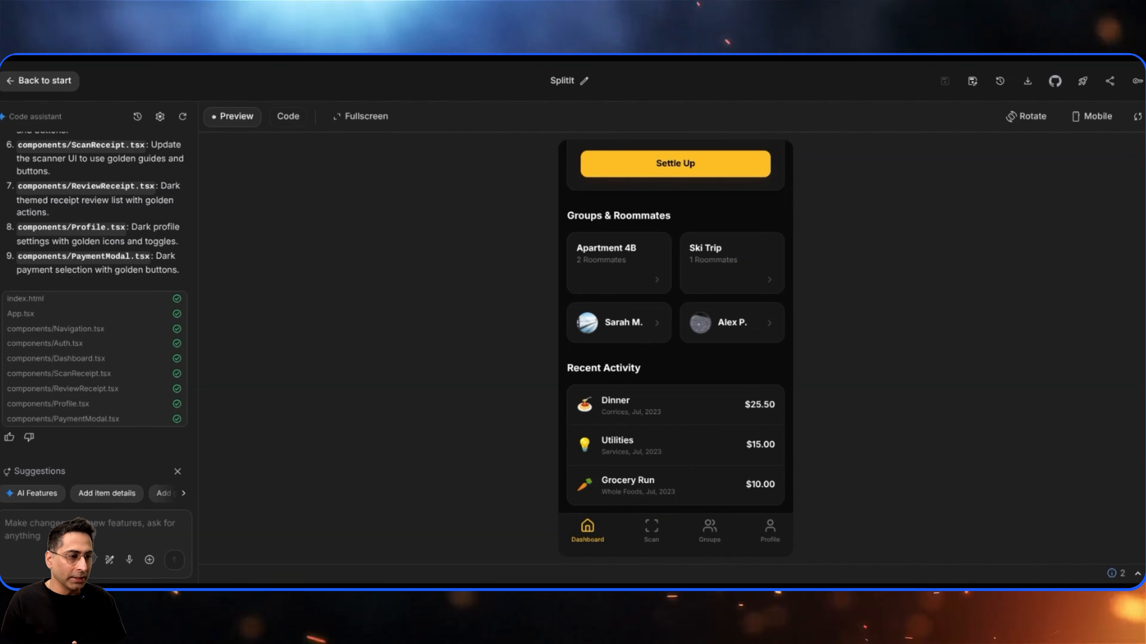
scroll(692, 218, up, 3)
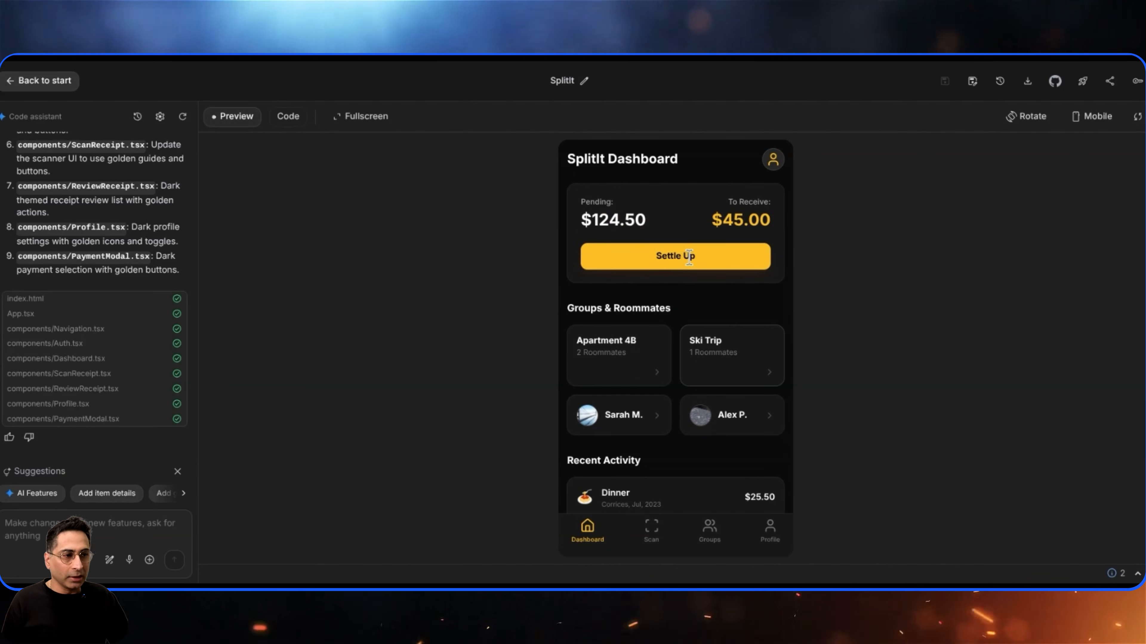
- Test the Settle Up payment screen, go back, and sign out from the profile
click(689, 256)
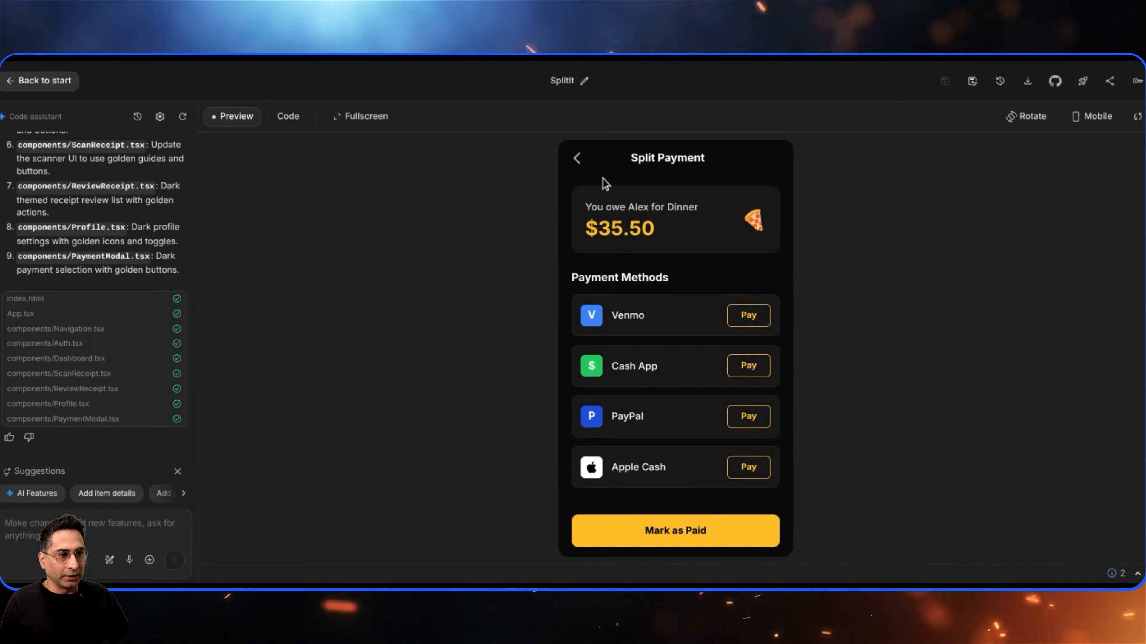
click(577, 158)
scroll(704, 406, down, 3)
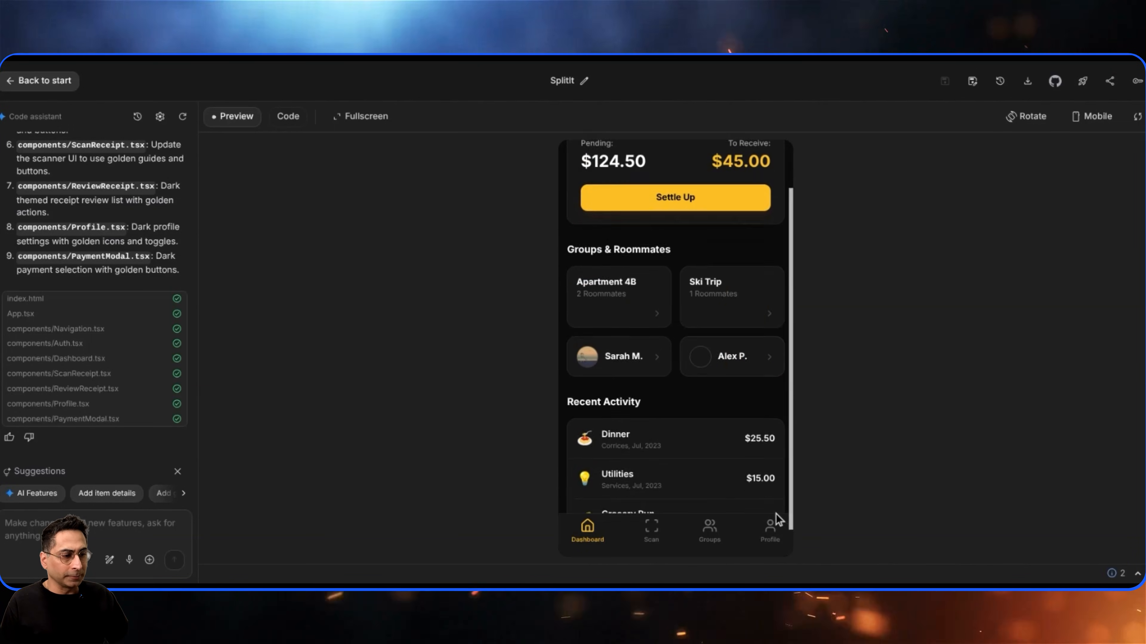
click(770, 533)
scroll(699, 392, down, 3)
click(695, 476)
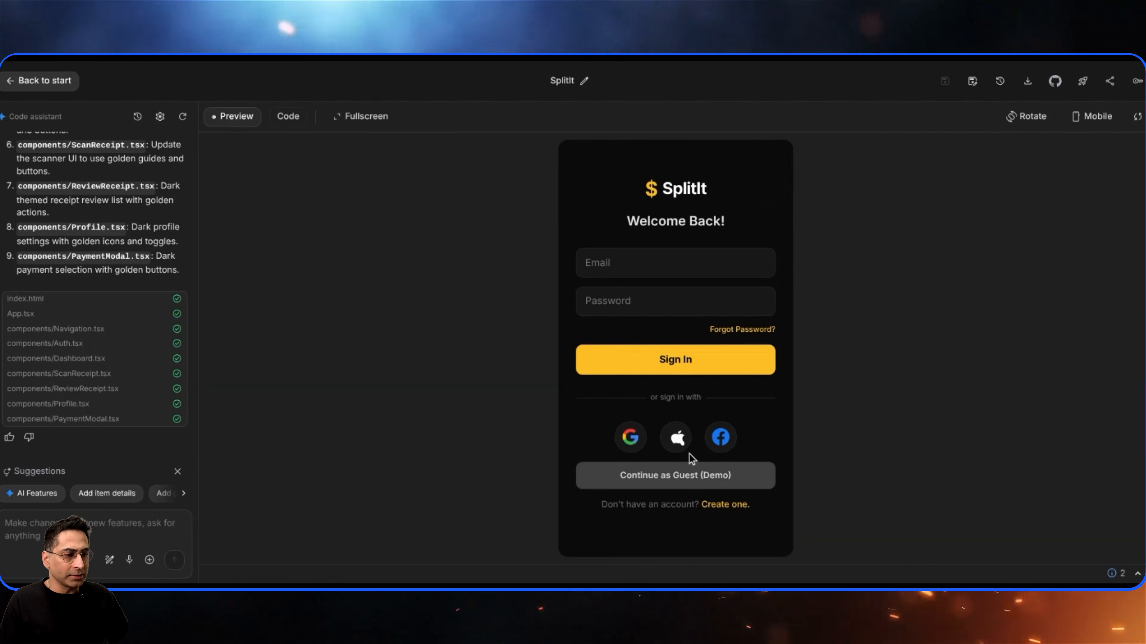
- Create a new account in the app with an email address and account password
click(724, 505)
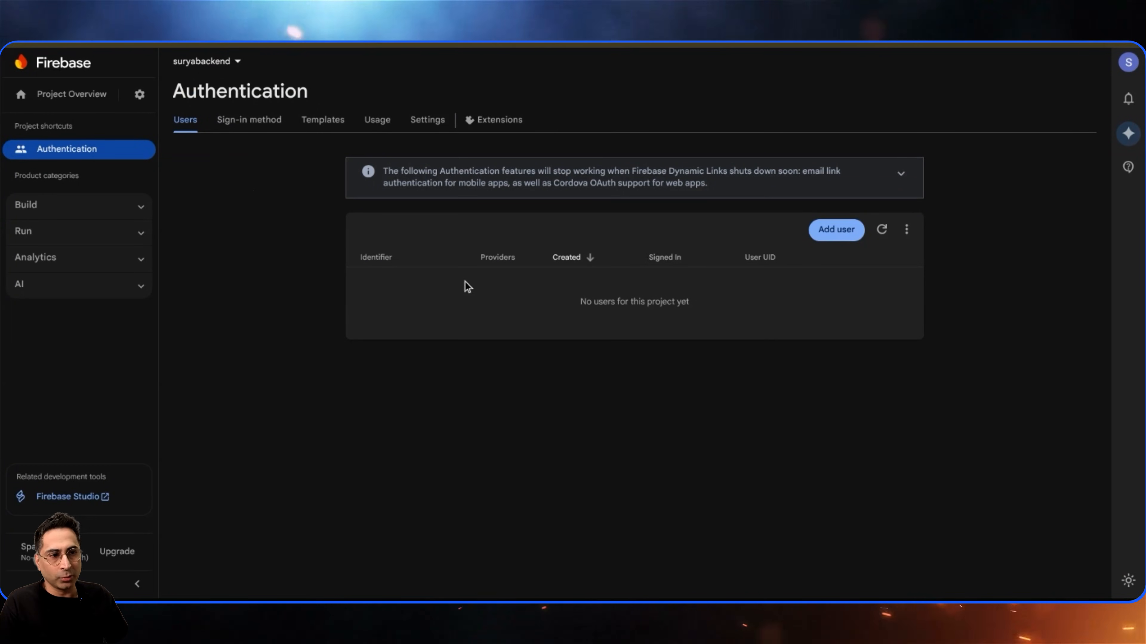
drag(738, 298, 583, 300)
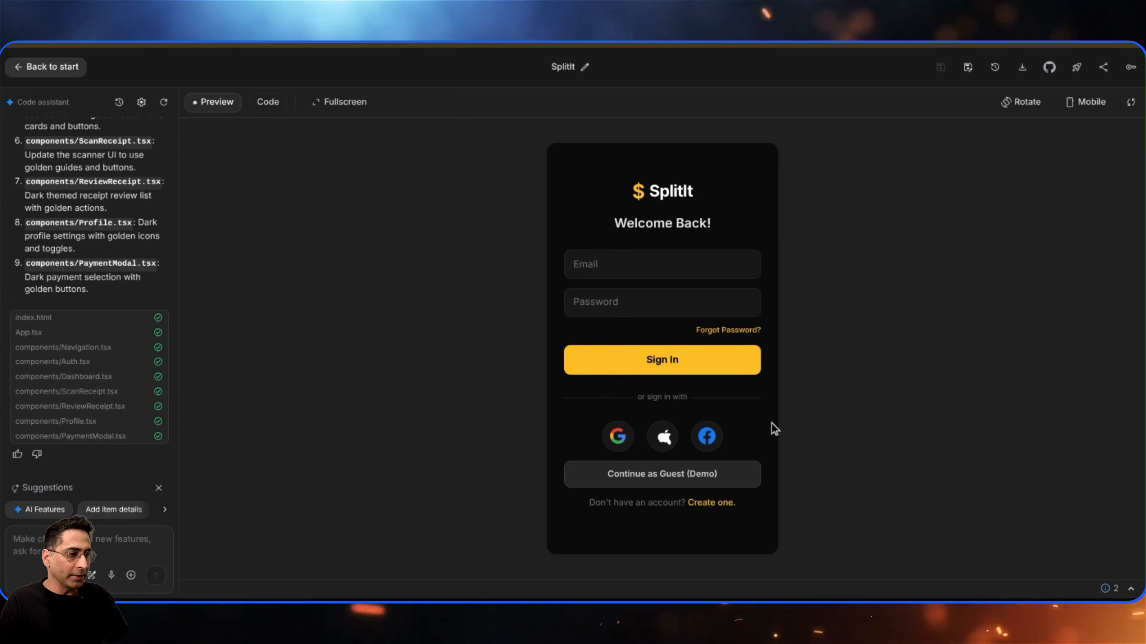
click(721, 504)
click(630, 279)
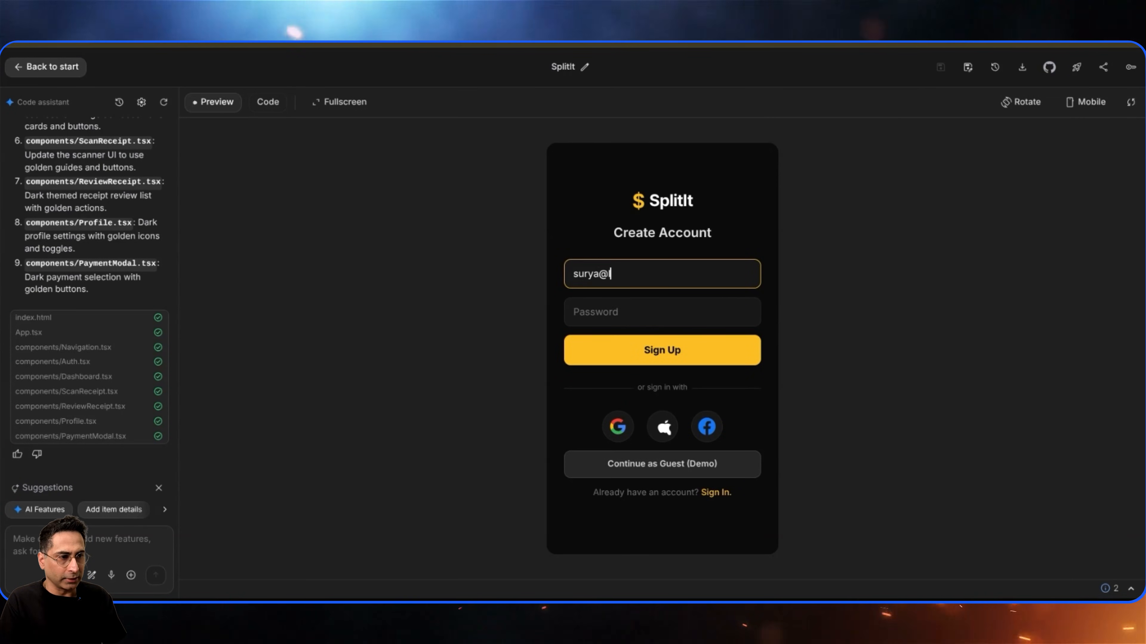
key(Tab)
text(••••)
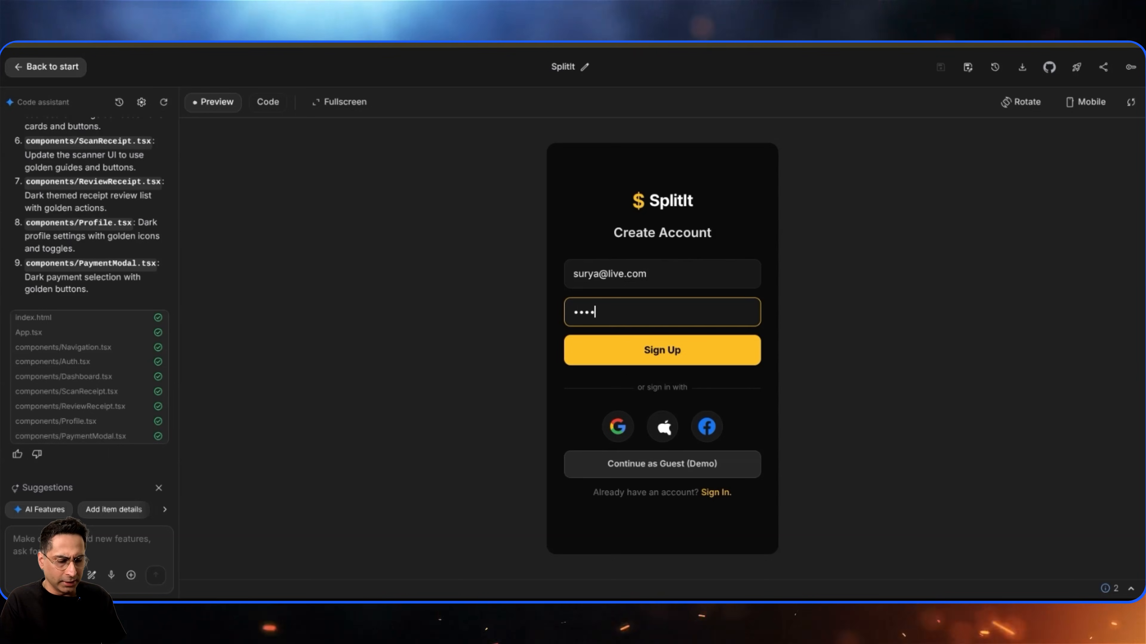
text(••••)
key(Tab)
key(Return)
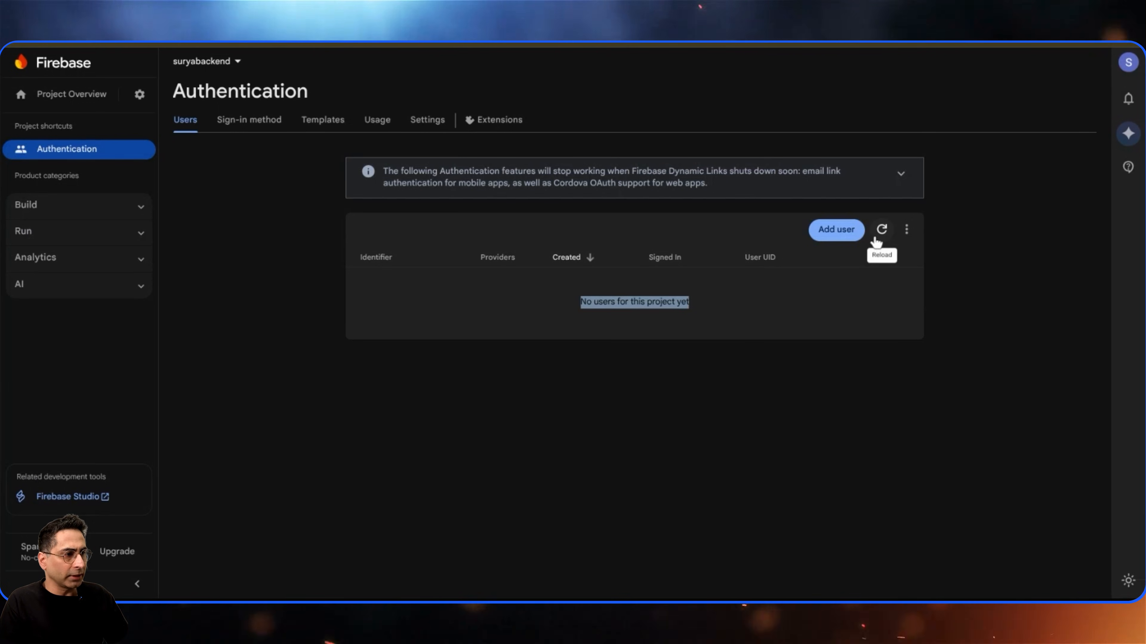
- Reload the Firebase Authentication users list and review the app dashboard after sign-up
click(876, 241)
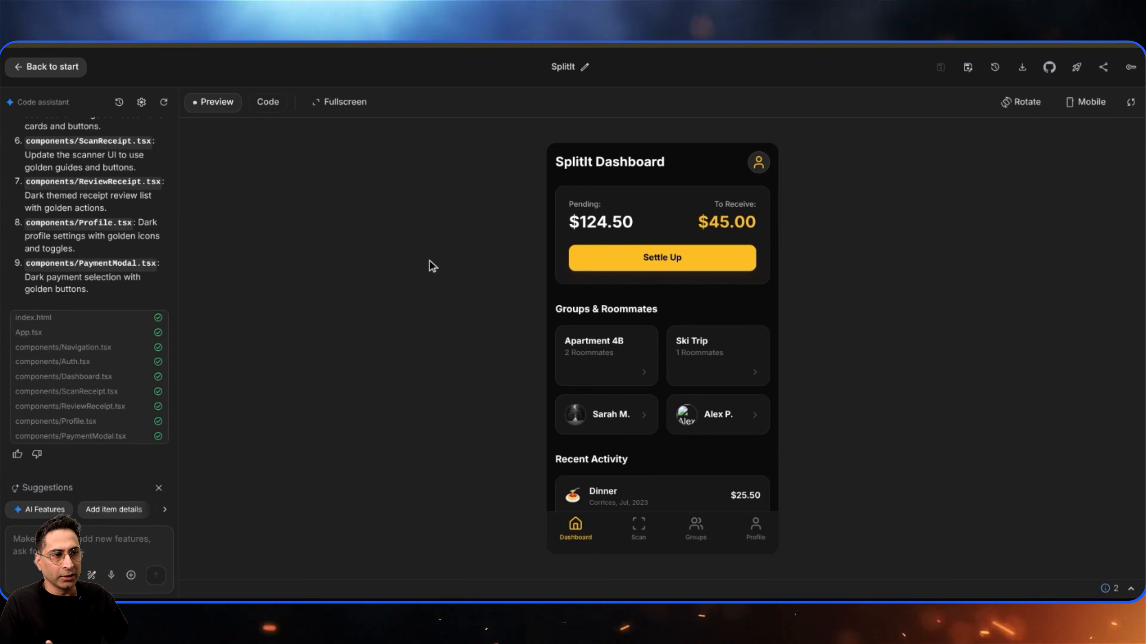
scroll(697, 341, down, 2)
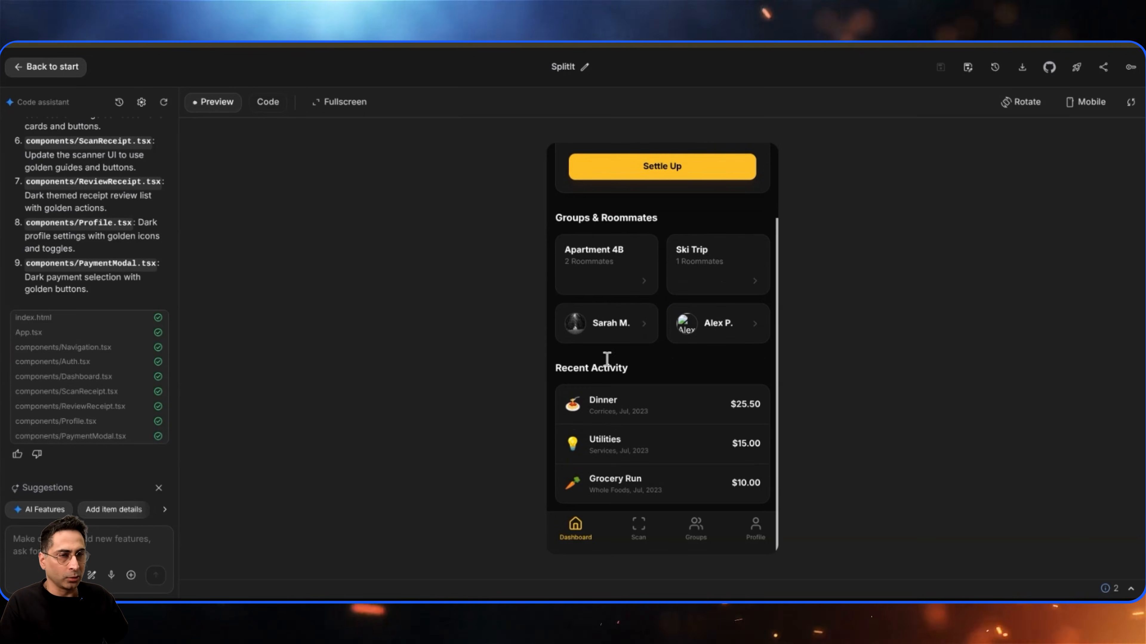
scroll(587, 298, up, 2)
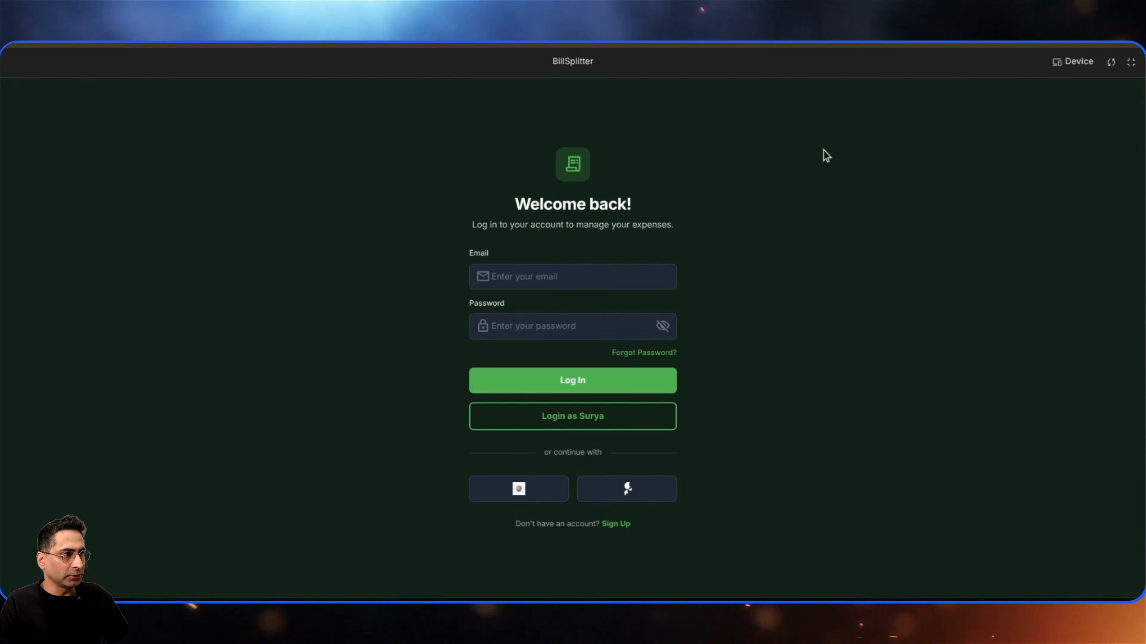
- Leave fullscreen preview and deploy the app to Google Cloud as a Cloud Run service under an existing cloud project
click(1131, 61)
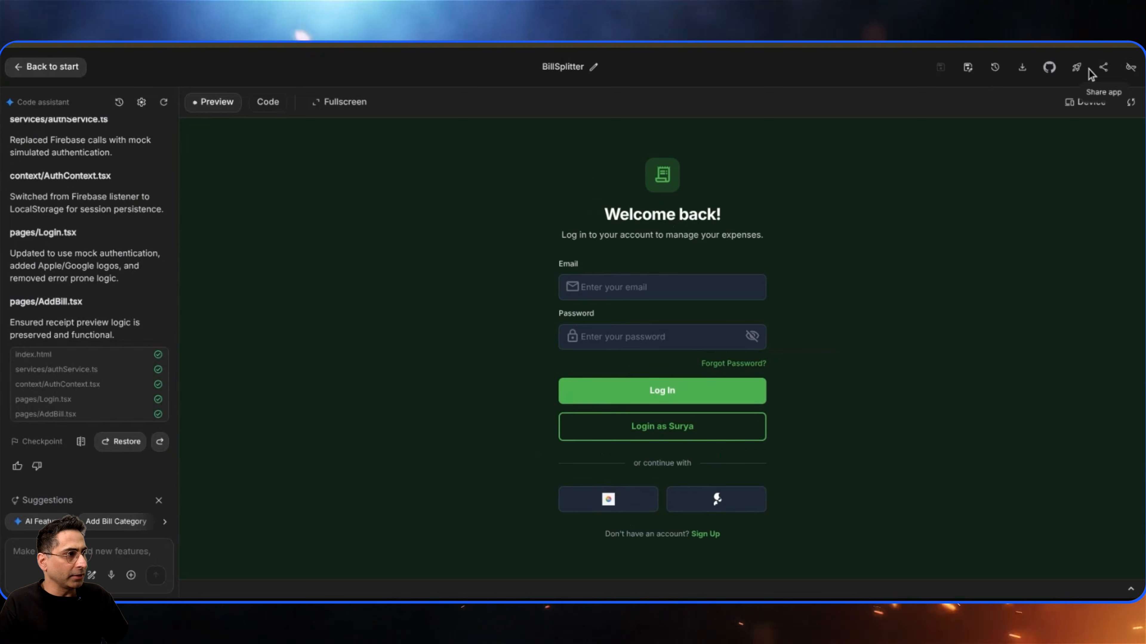
click(1077, 67)
click(481, 334)
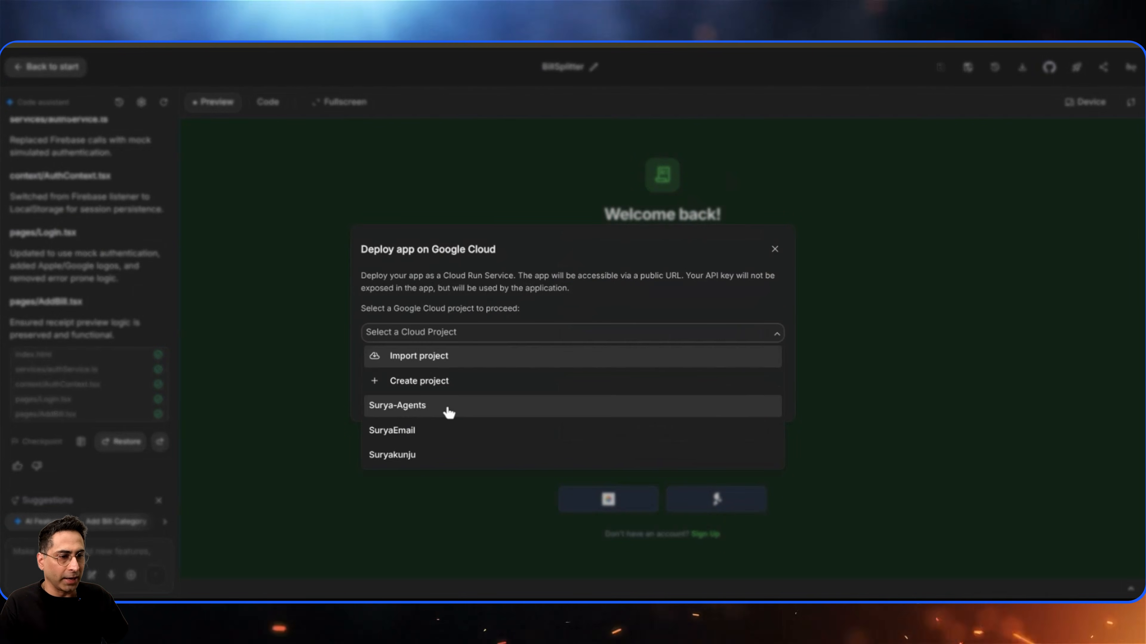
click(448, 408)
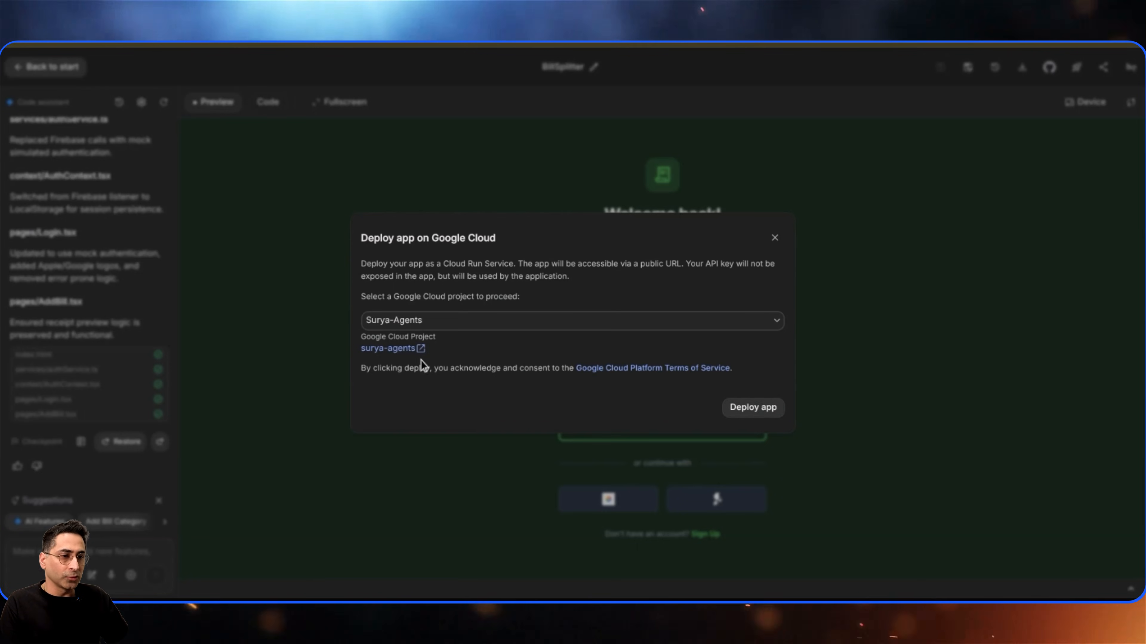
click(759, 414)
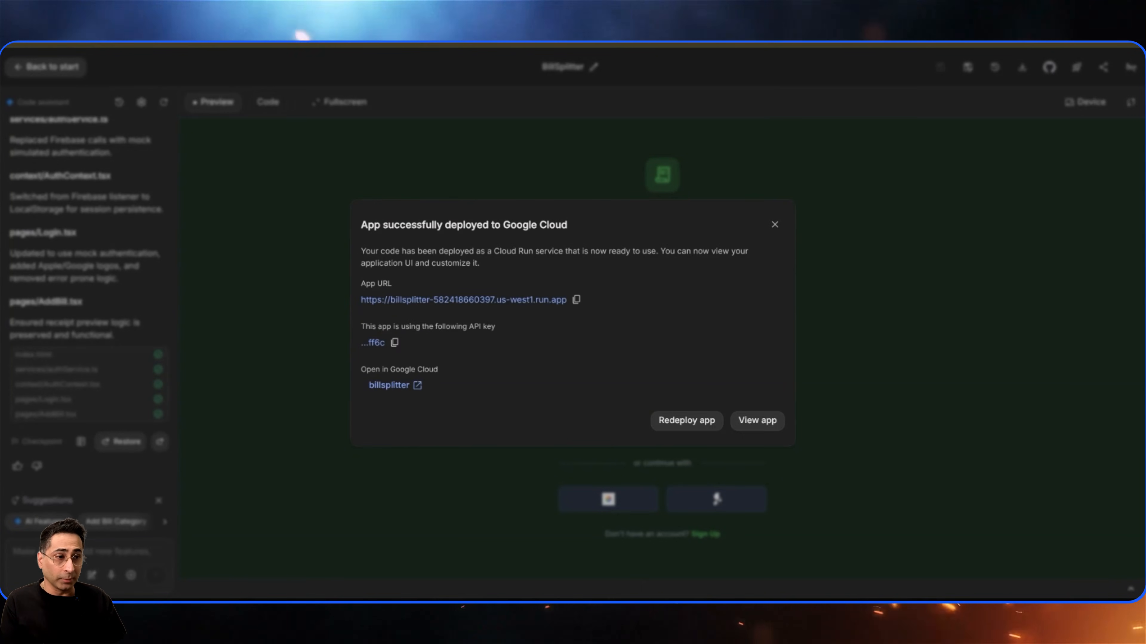
- Copy the deployed app URL and open it in a new browser tab
click(576, 299)
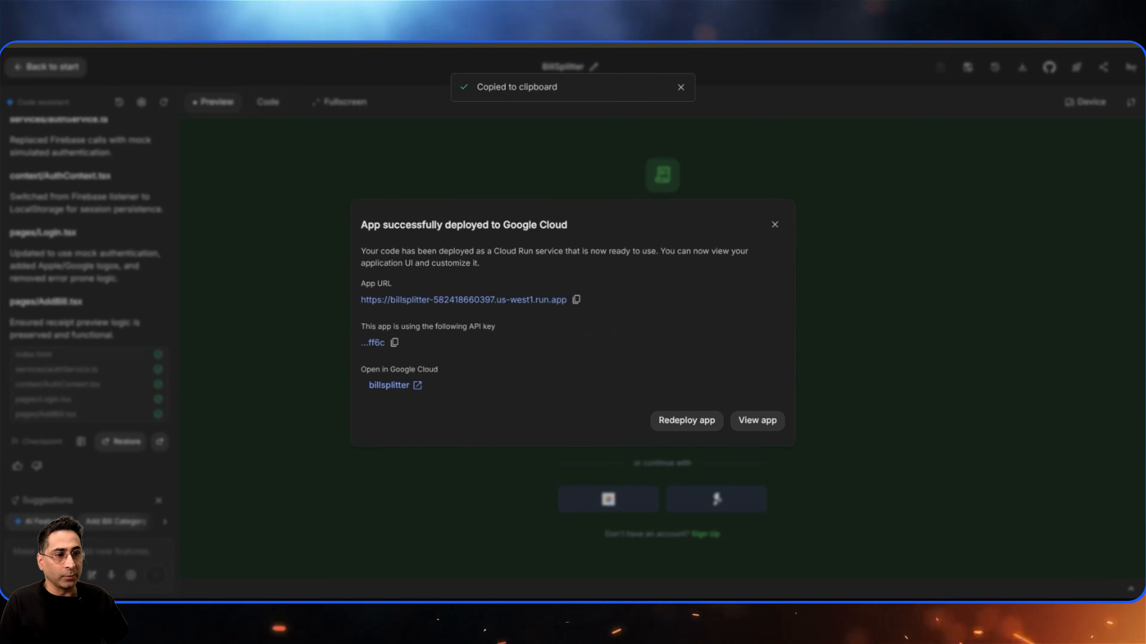
key(ctrl+t)
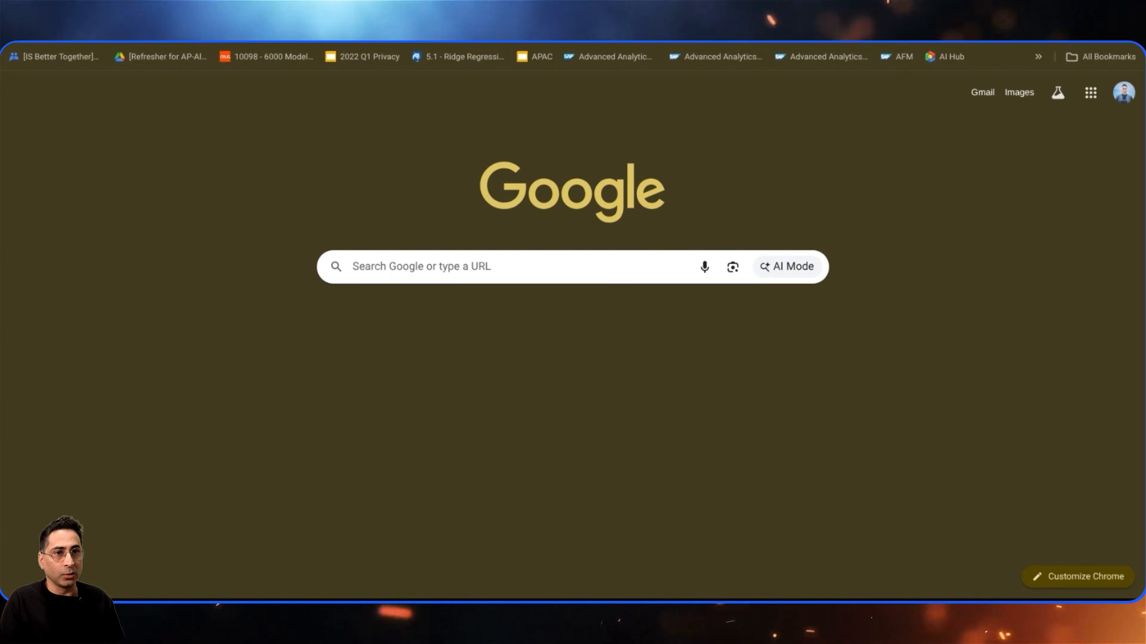
key(ctrl+v)
key(Return)
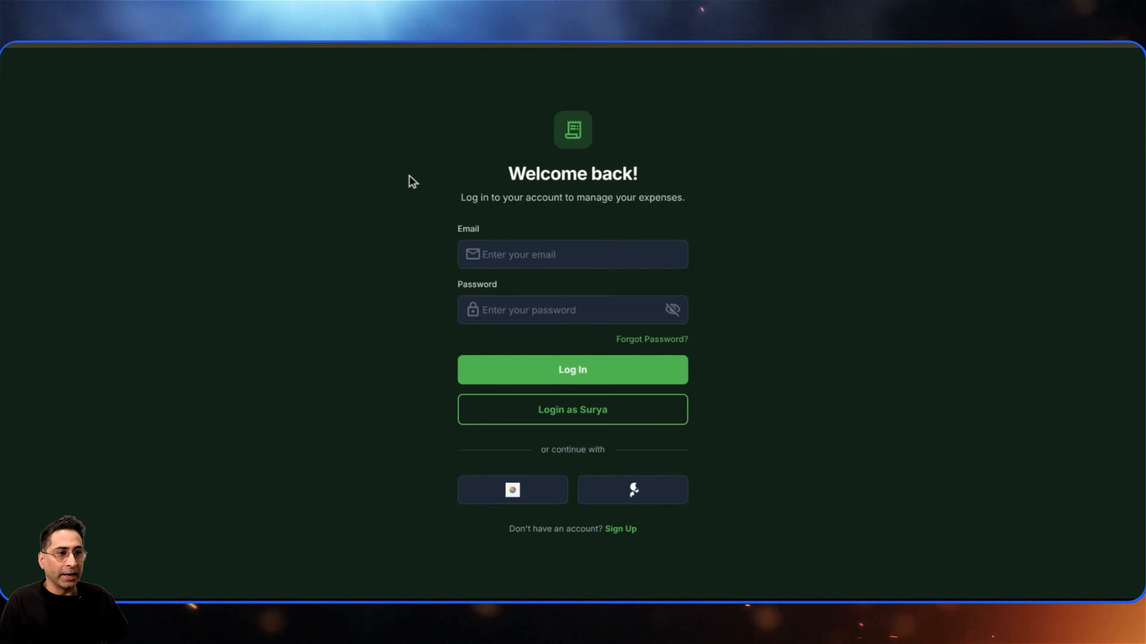
- Log in with the one-tap demo login, then on a phone advance the scanned receipt bill to the split screen
click(585, 414)
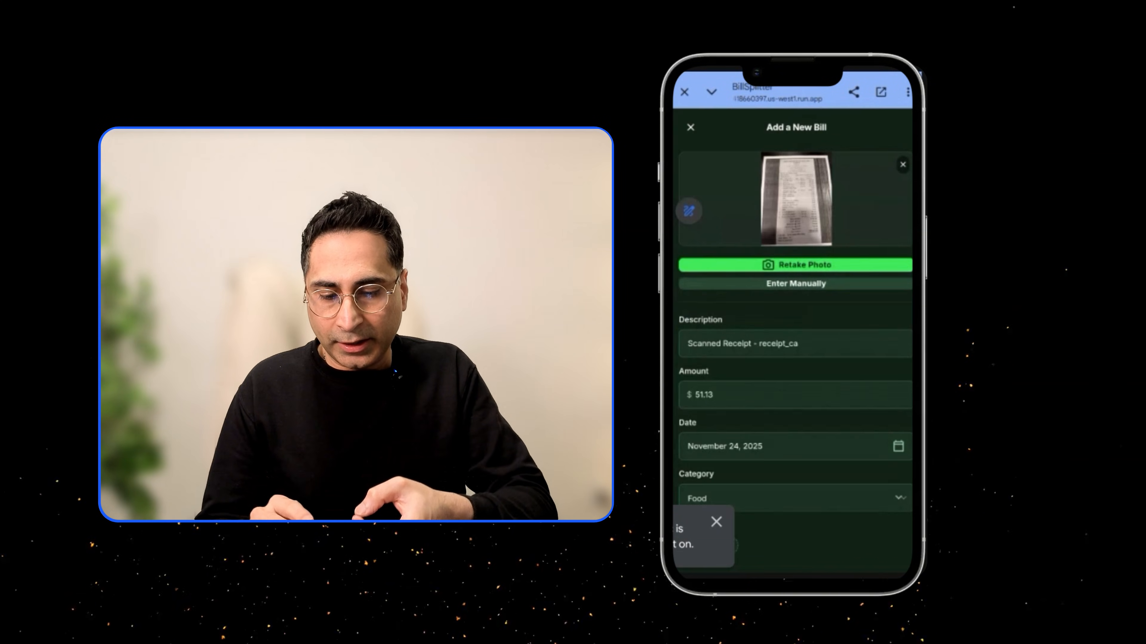
scroll(794, 316, down, 1)
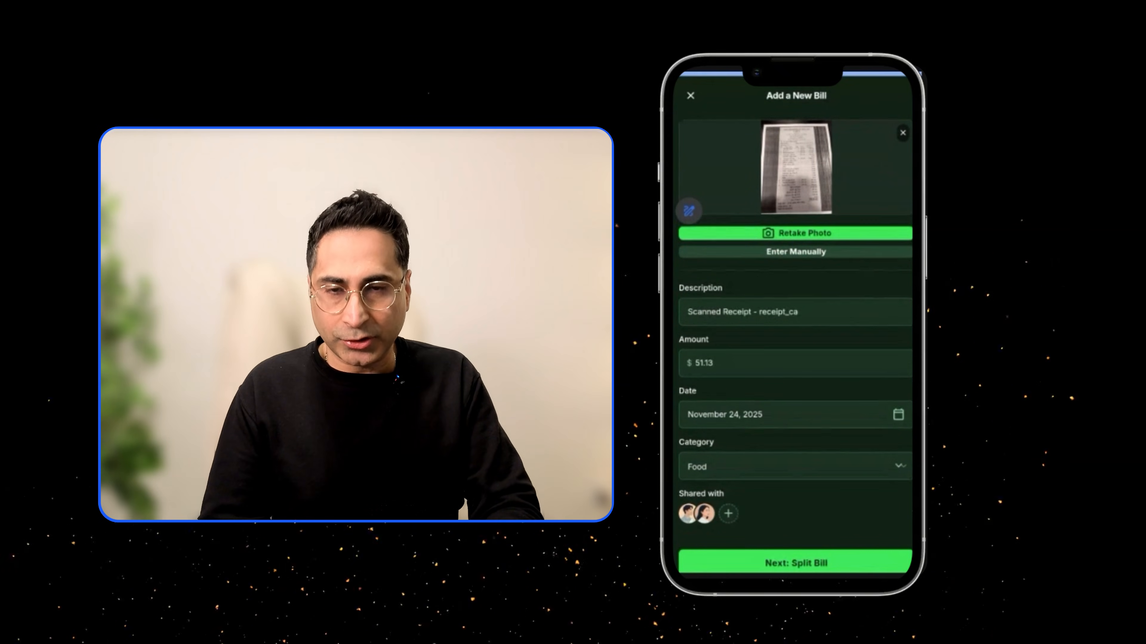
click(796, 563)
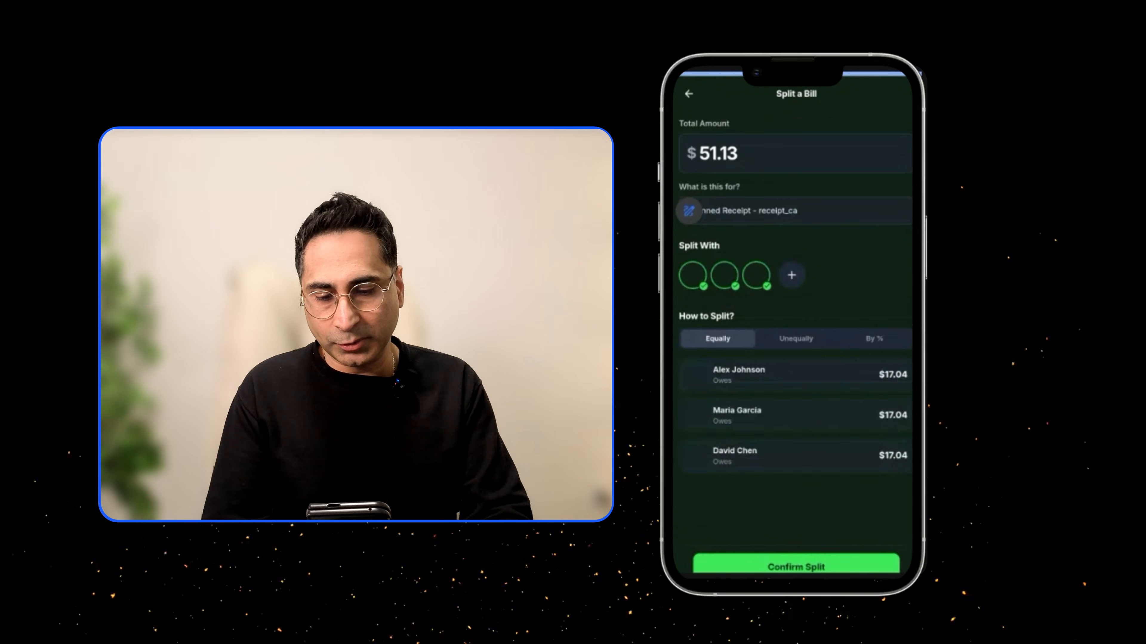